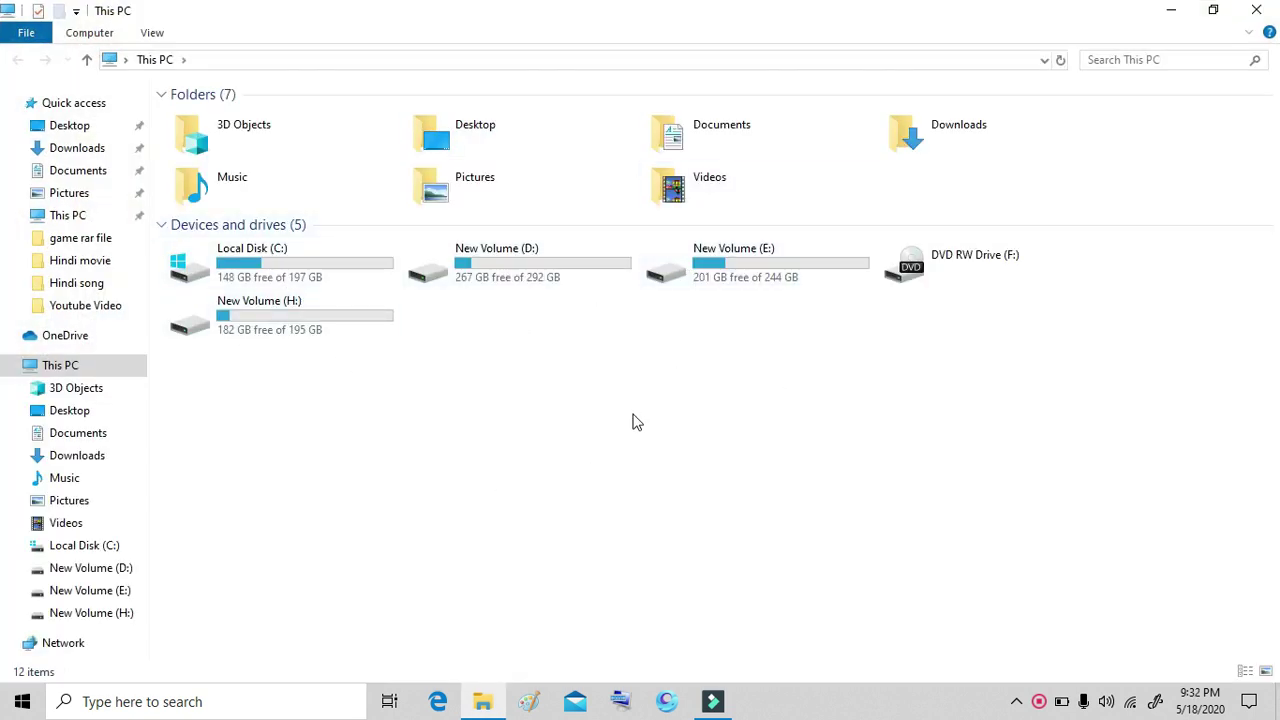
View the computer's basic system information in an enlarged System window, and refresh the desktop.
right_click(699, 416)
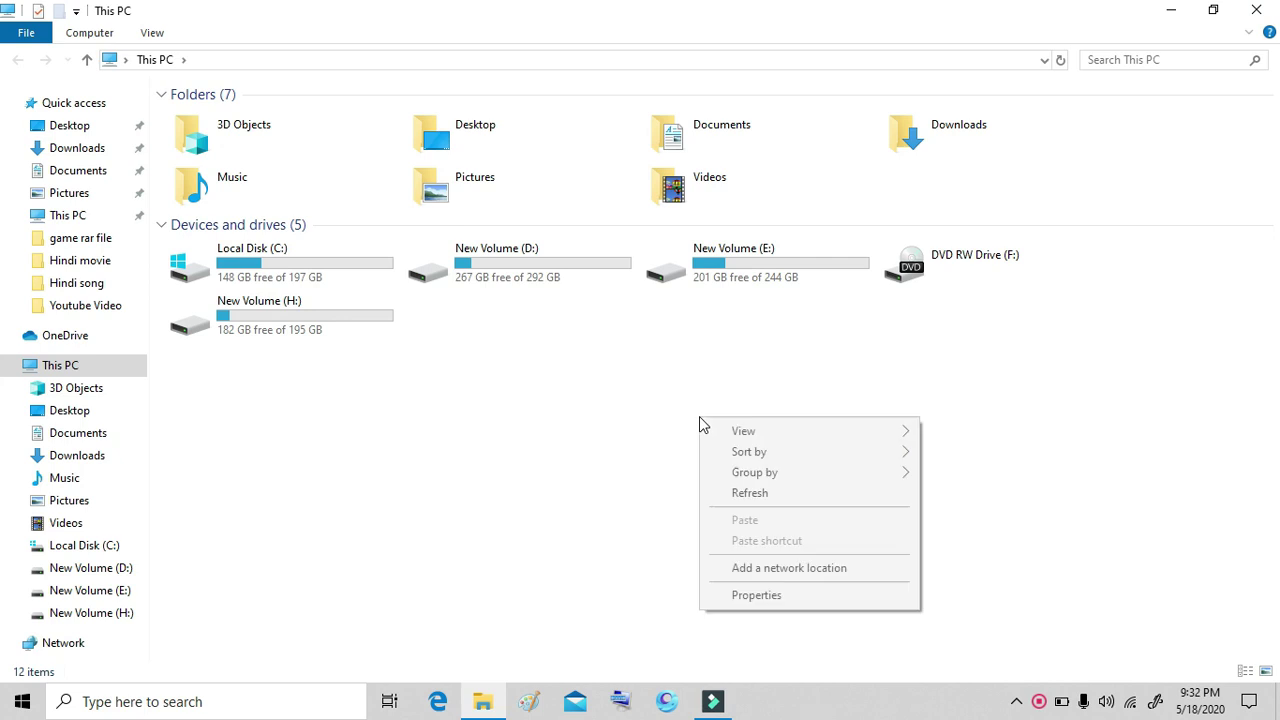
left_click(735, 600)
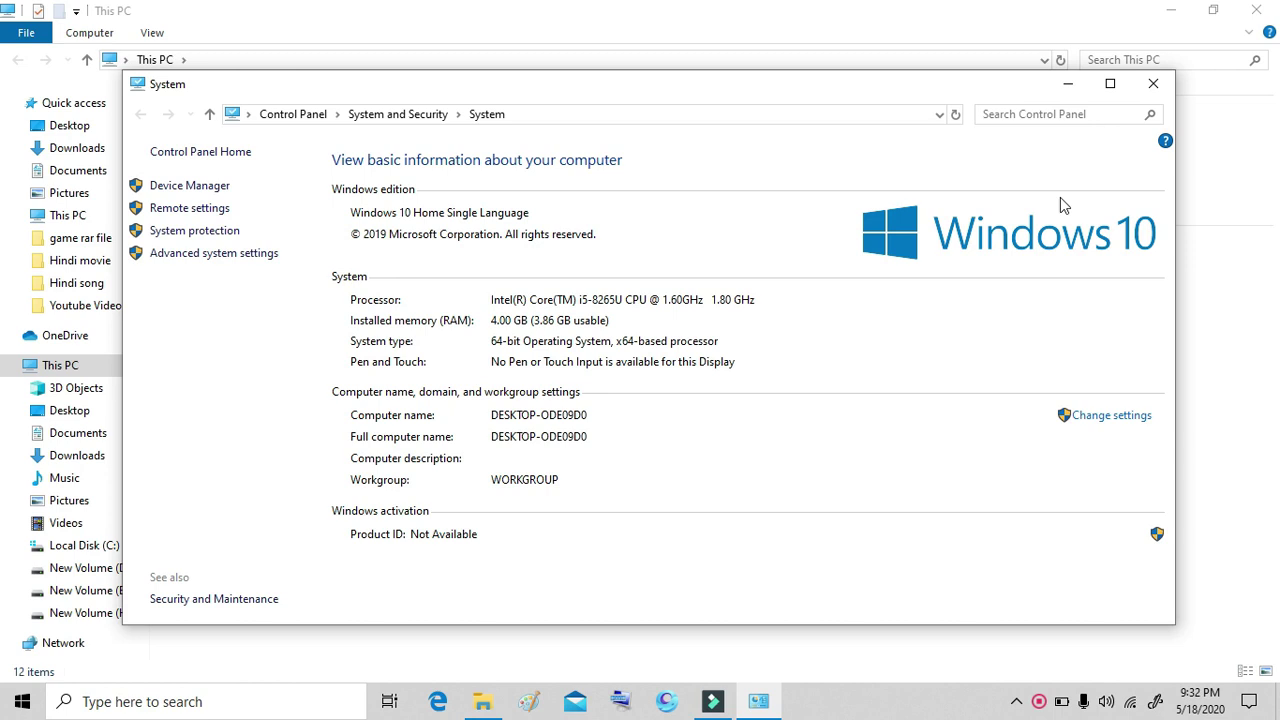
left_click(1110, 83)
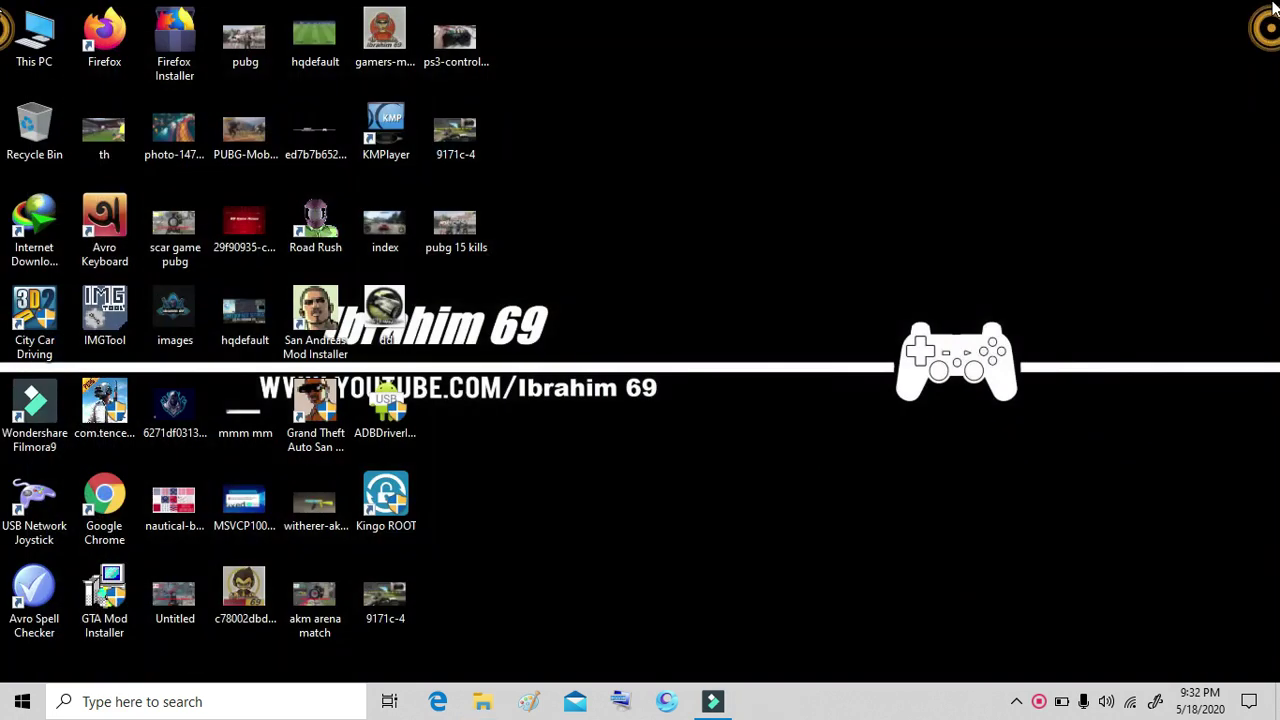
right_click(733, 131)
left_click(766, 187)
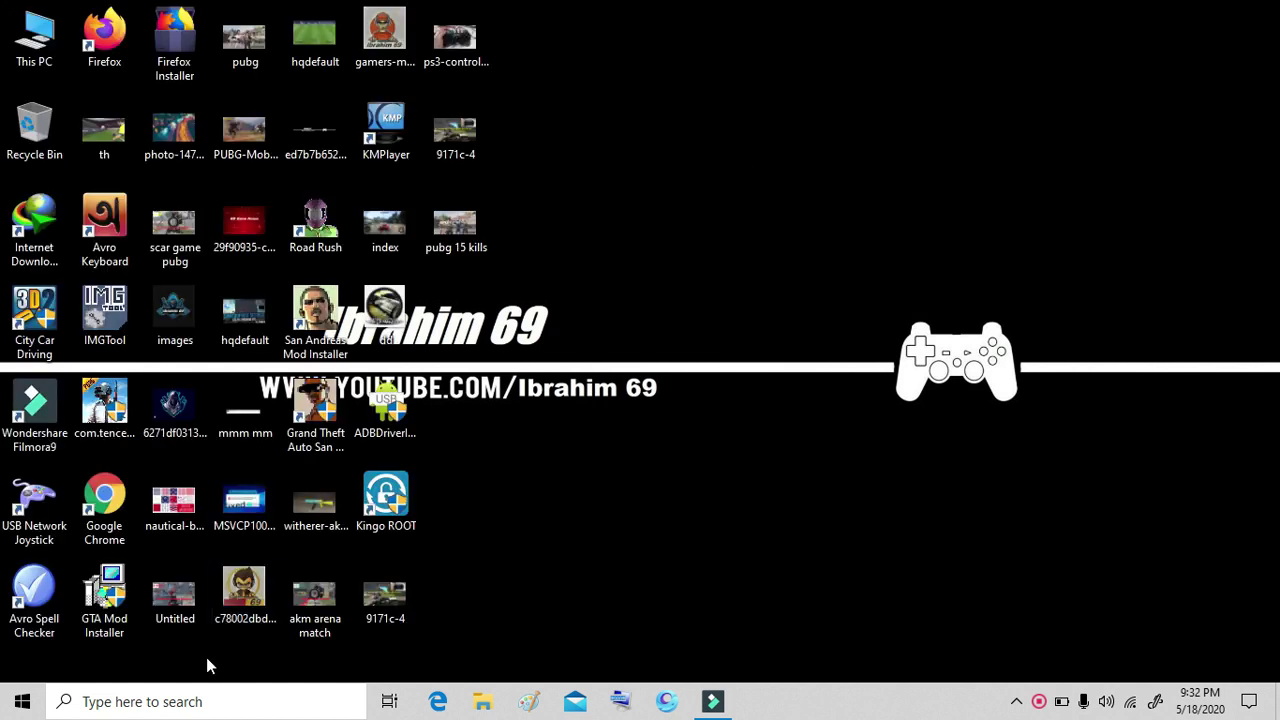
Search Windows for "disk manager" and open the hard disk partition tool in a maximized window.
left_click(206, 697)
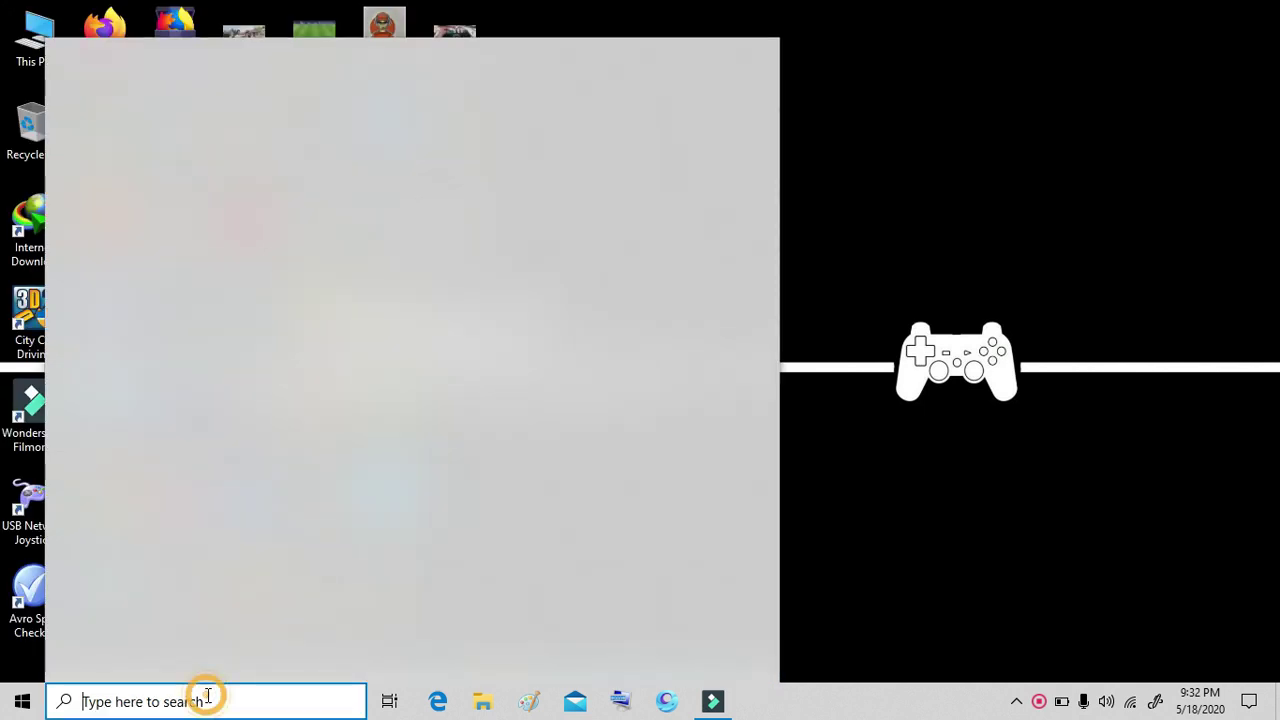
type("disk ")
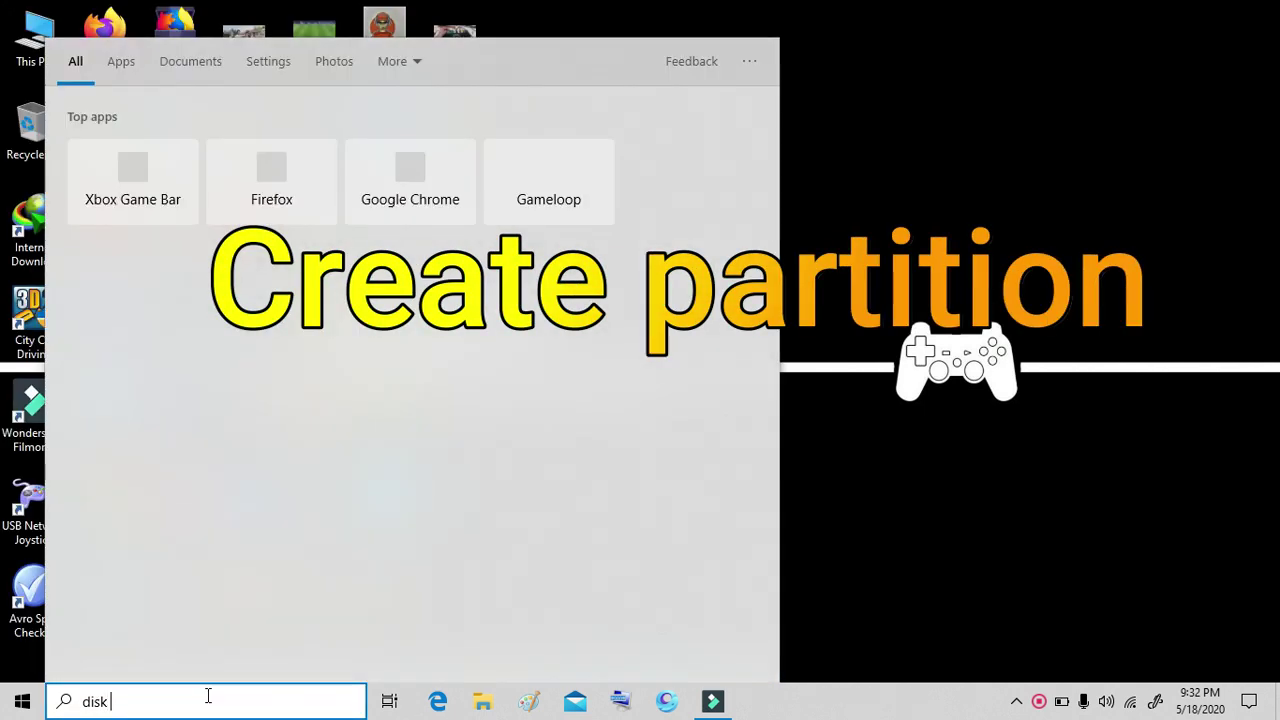
type("manage")
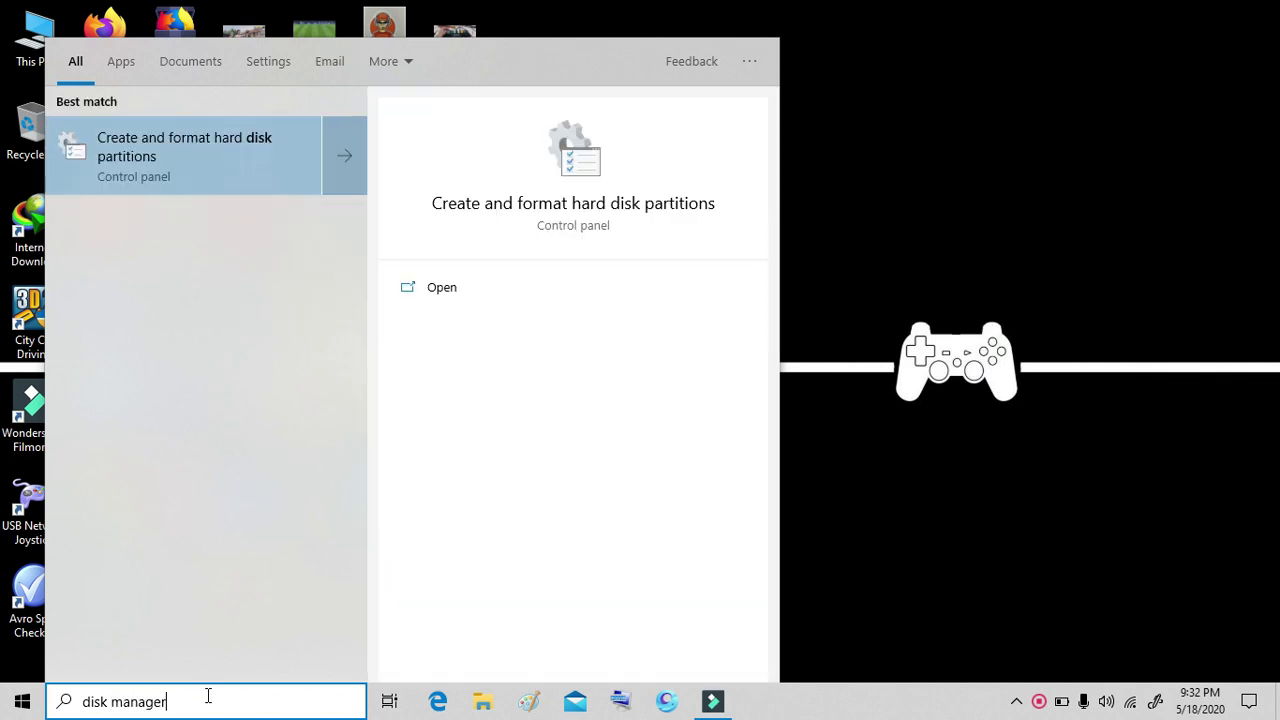
type("r")
left_click(228, 155)
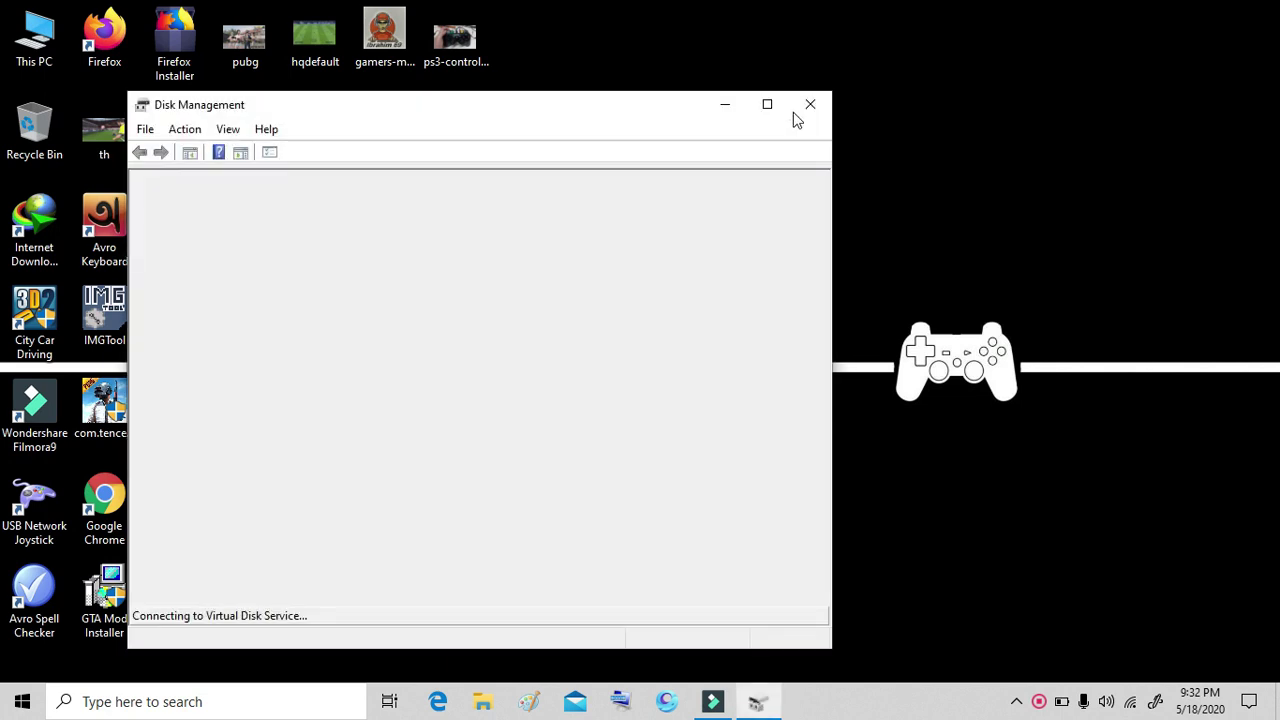
left_click(764, 105)
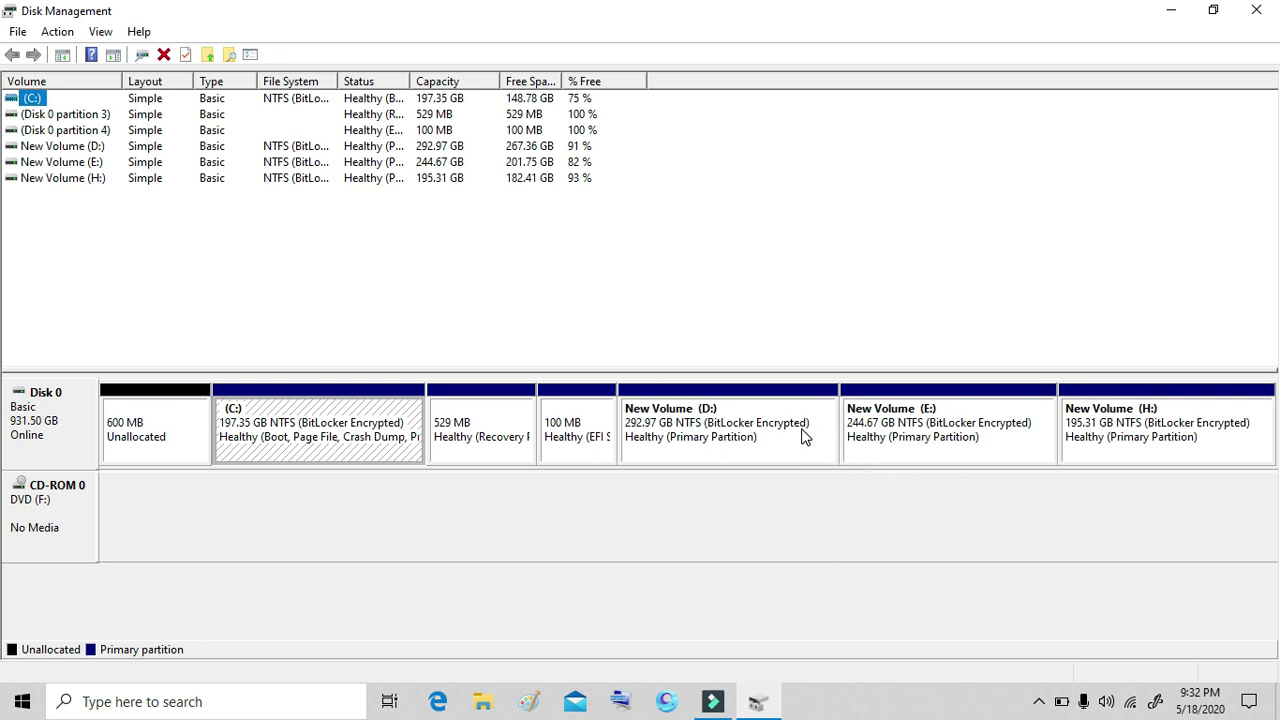
left_click(927, 446)
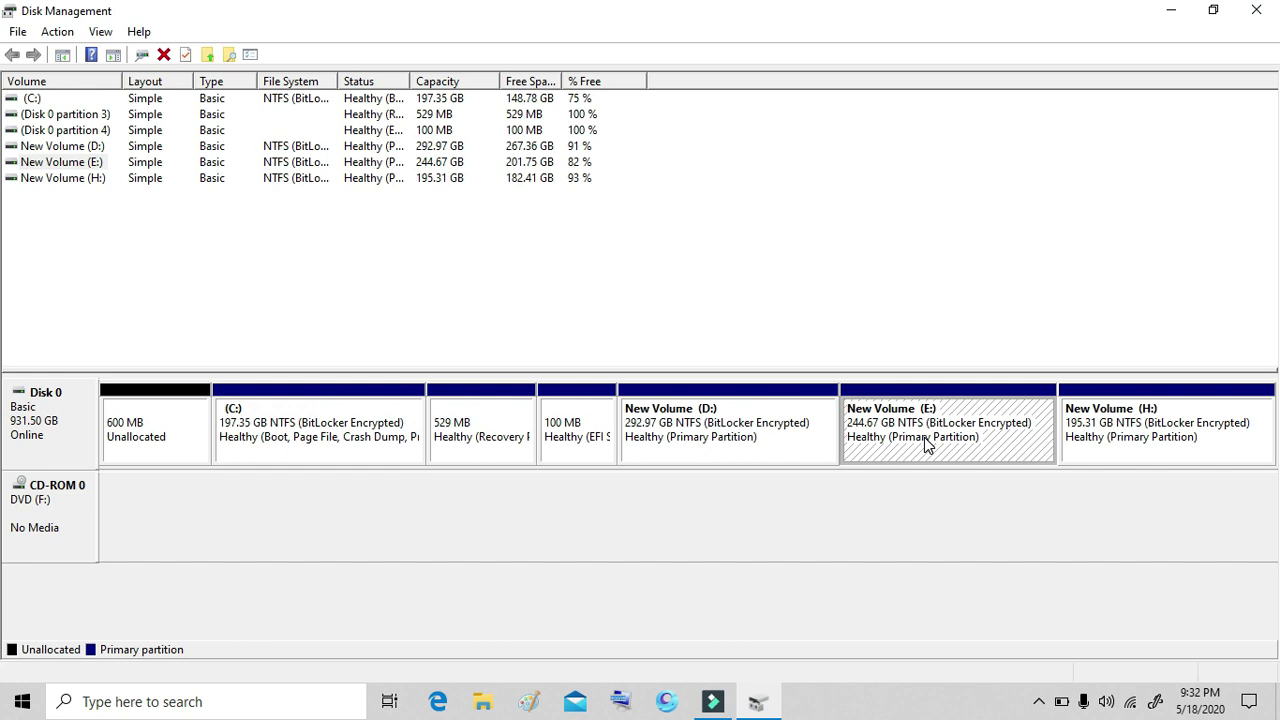
right_click(927, 446)
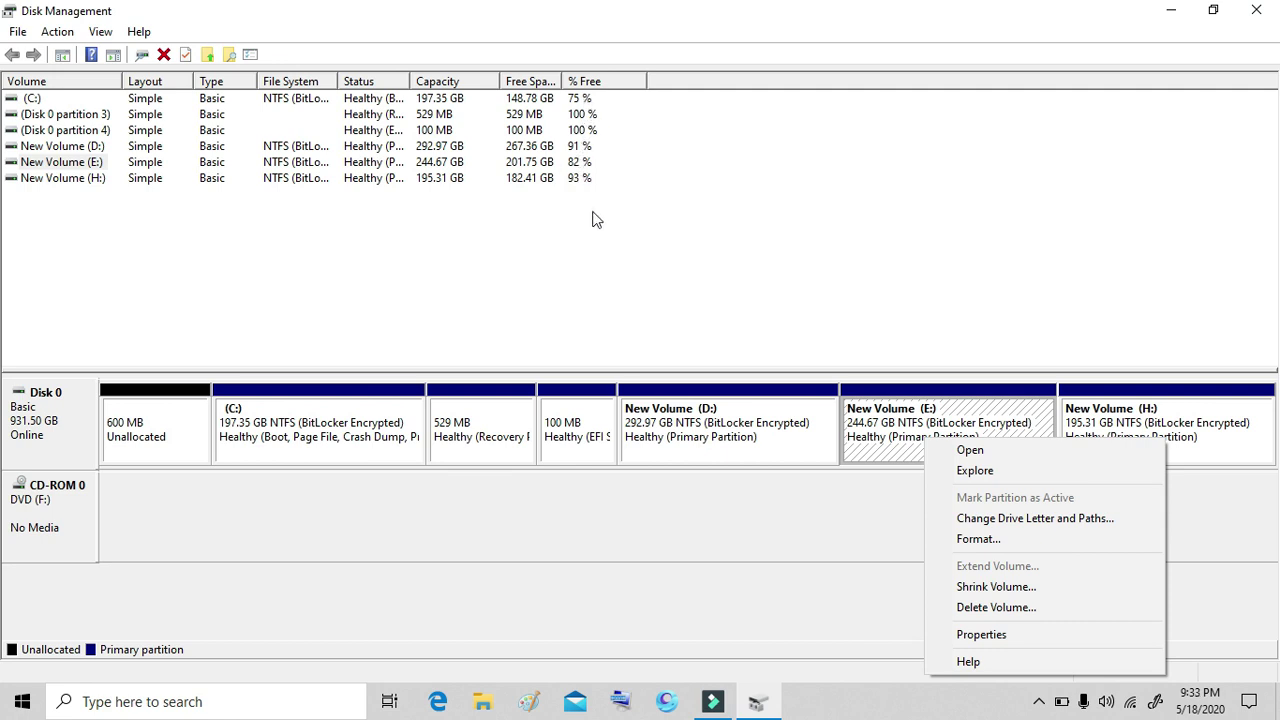
left_click(826, 512)
Shrink New Volume (D:) by 10000 MB to free space on Disk 0.
right_click(749, 440)
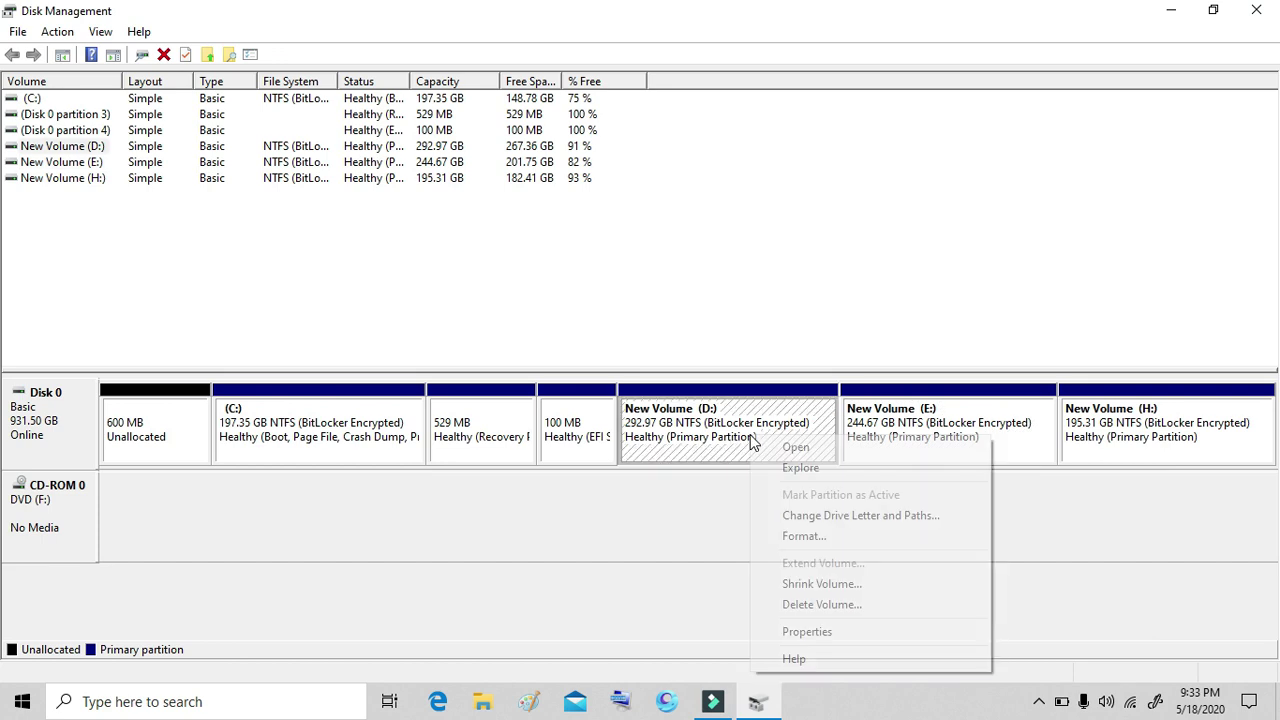
left_click(818, 586)
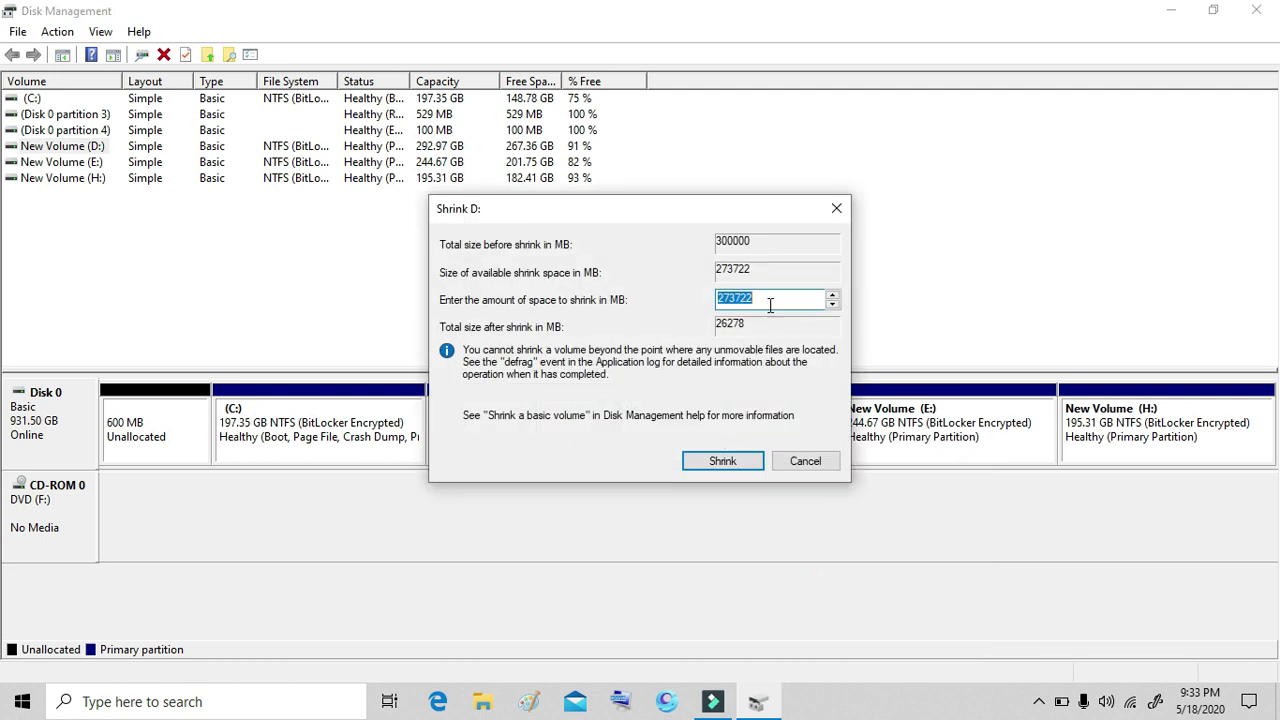
key("BackSpace")
type("10000")
left_click(722, 461)
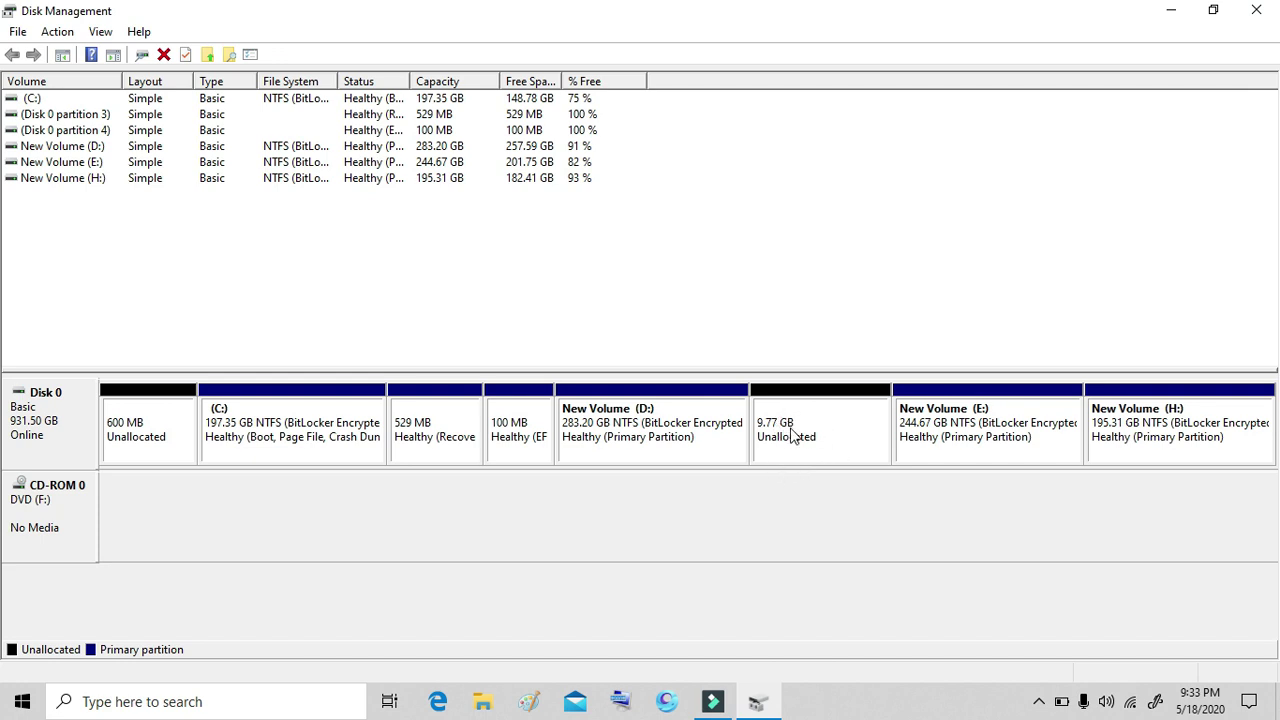
Create a 9999 MB simple volume in the unallocated space next to volume D:, keeping the wizard's default settings.
right_click(792, 431)
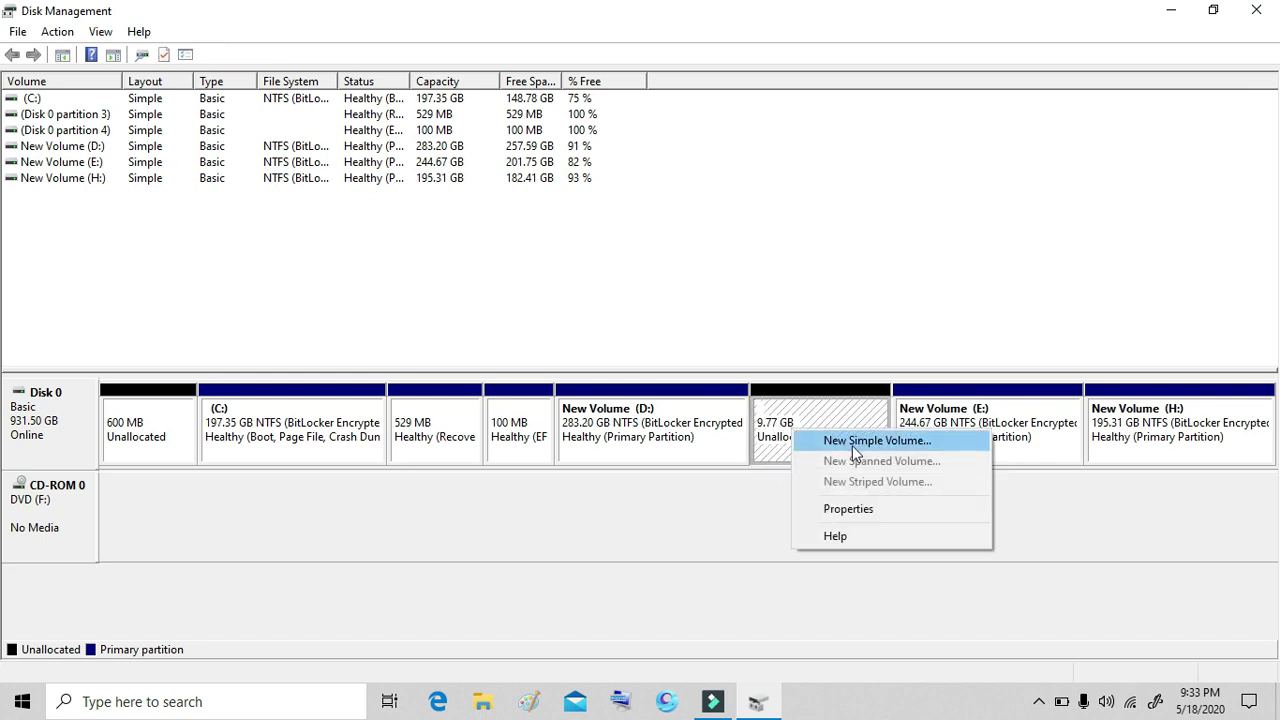
left_click(876, 441)
left_click(380, 434)
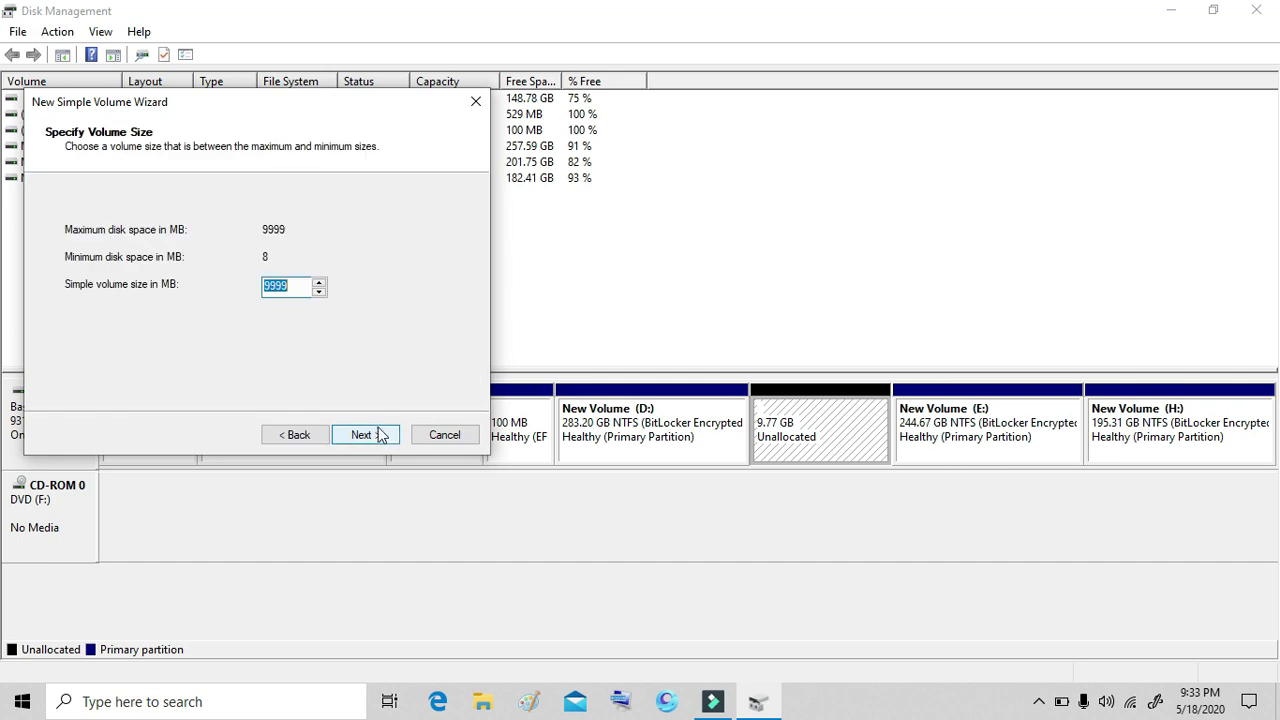
left_click(372, 440)
left_click(371, 440)
left_click(370, 440)
left_click(370, 440)
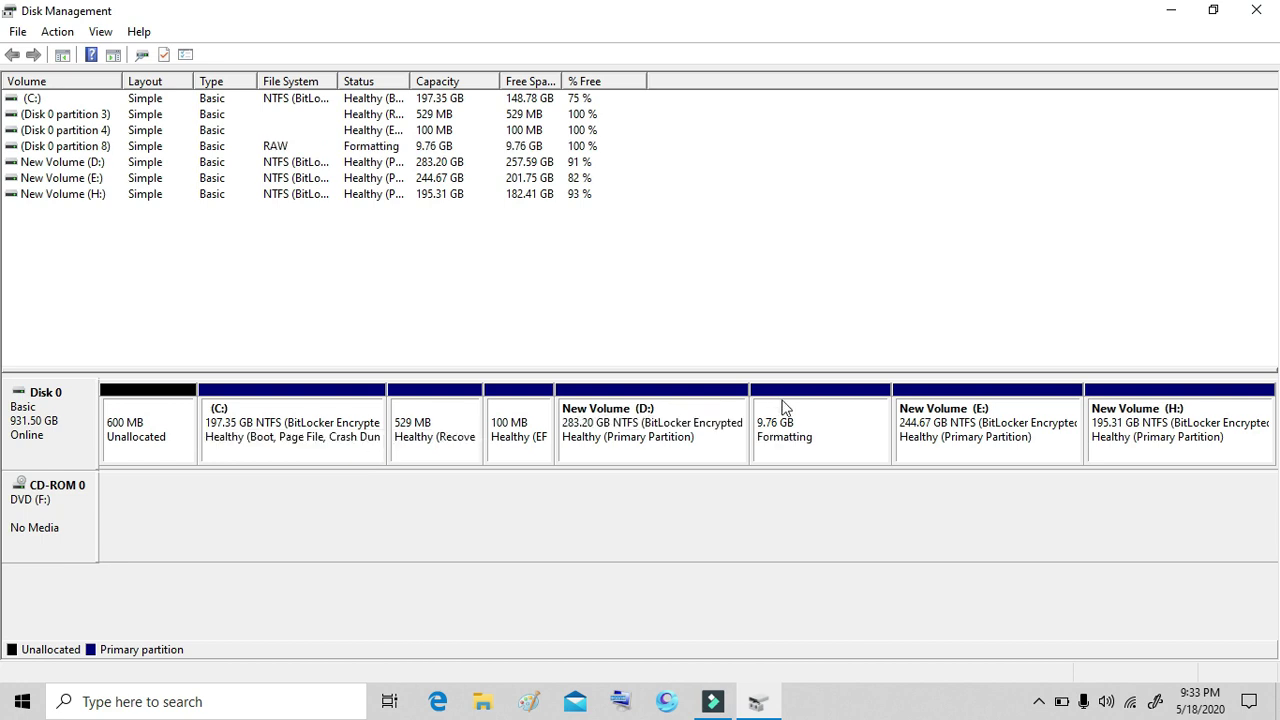
Close the new volume's folder window and Disk Management, and refresh the desktop.
left_click(790, 430)
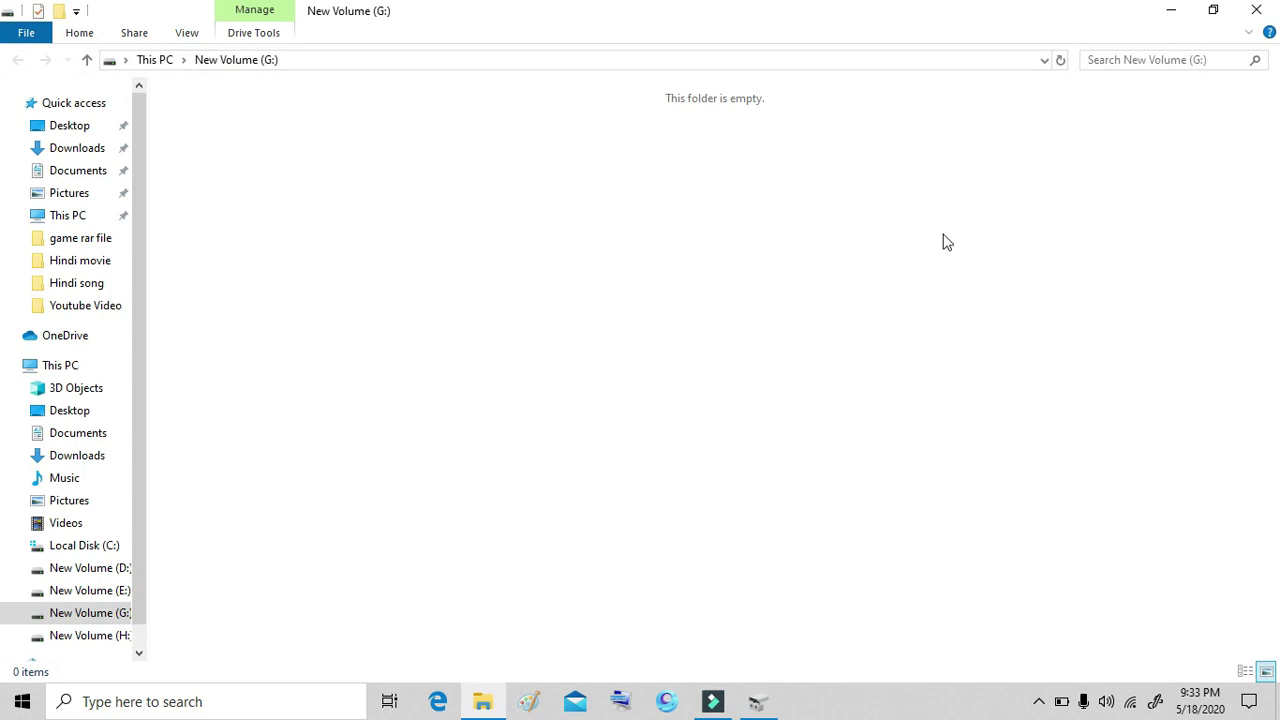
left_click(1256, 9)
left_click(1256, 12)
right_click(1000, 67)
left_click(1043, 126)
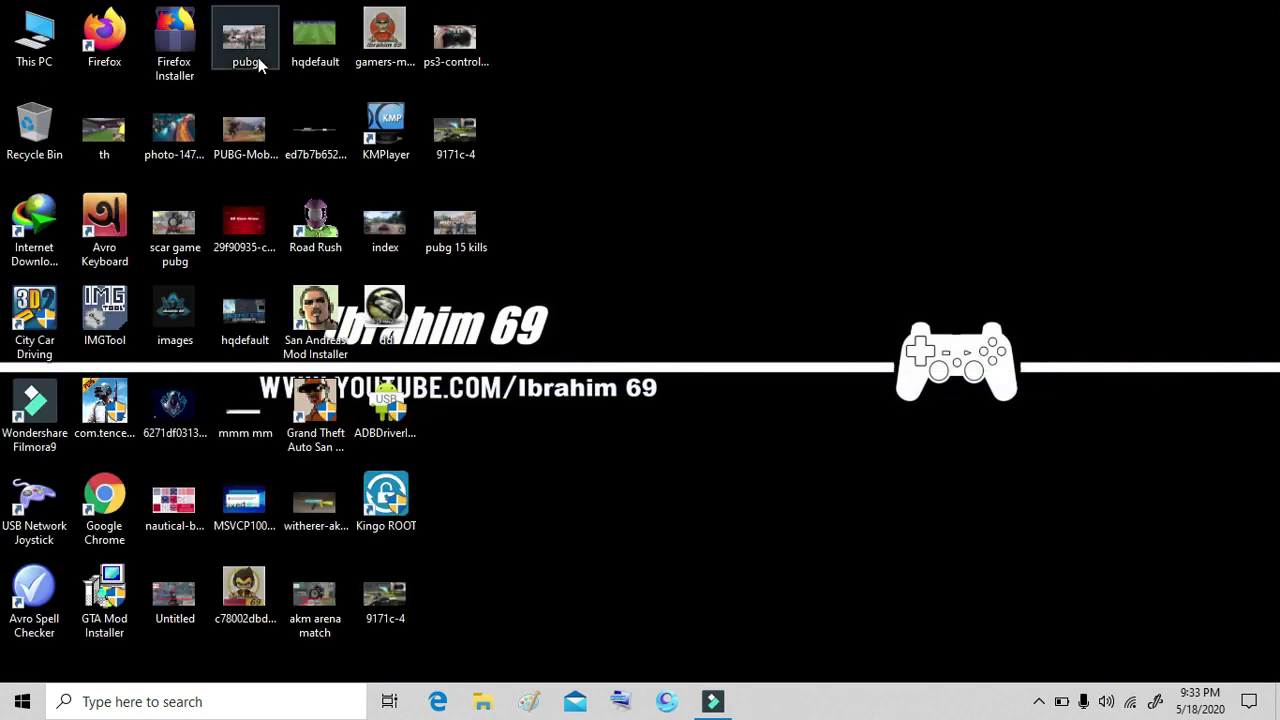
Open This PC to check the New Volume (G:) drive and its contents, and close the window.
right_click(50, 40)
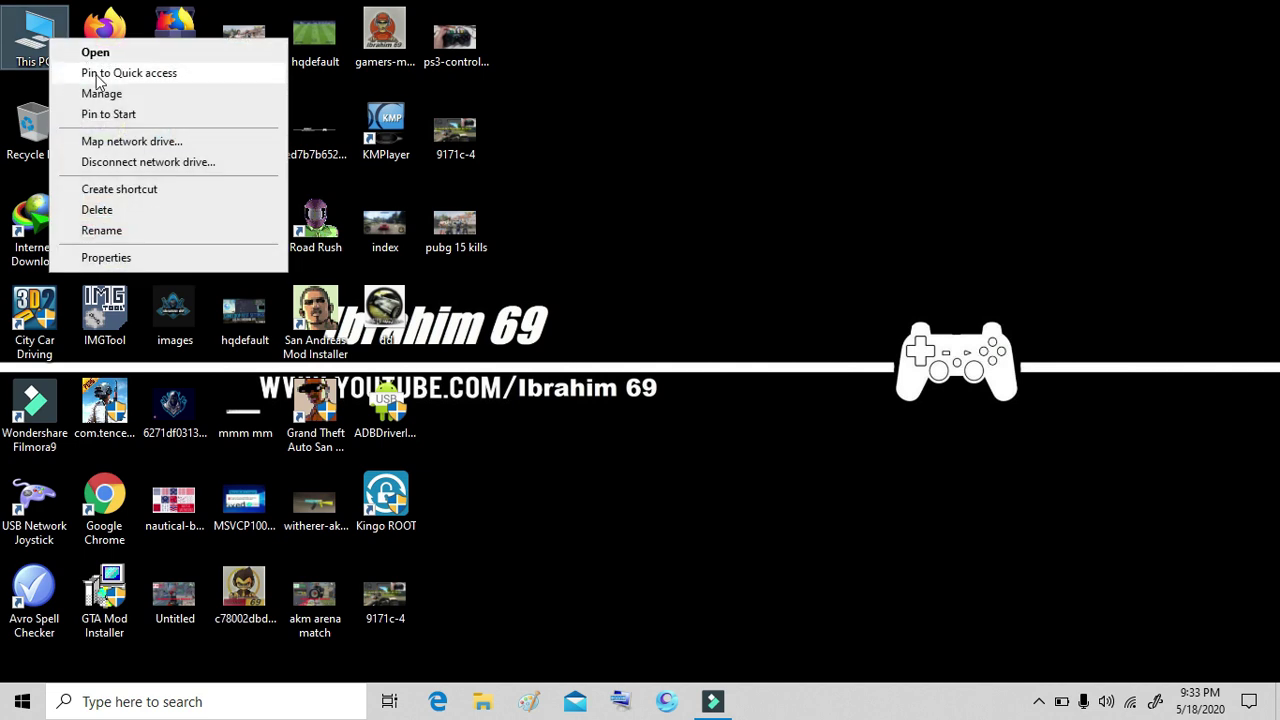
left_click(104, 50)
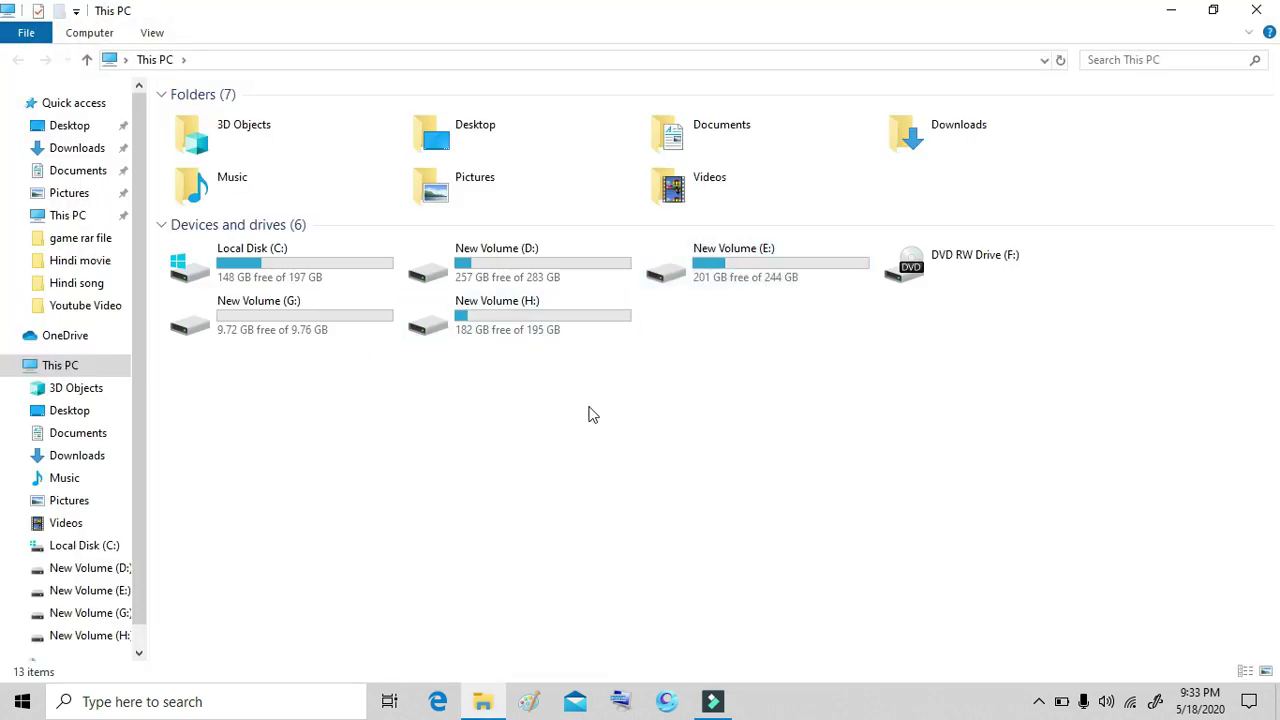
double_click(333, 322)
left_click(17, 59)
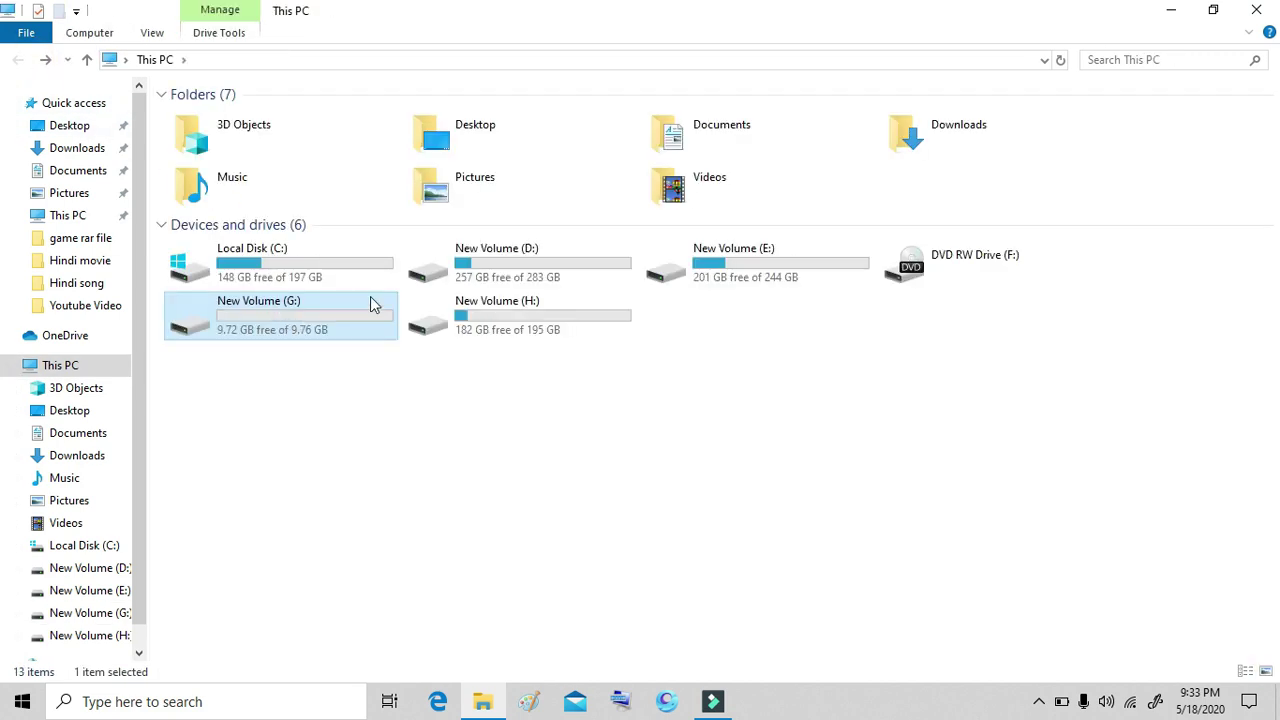
left_click(692, 390)
left_click(1256, 10)
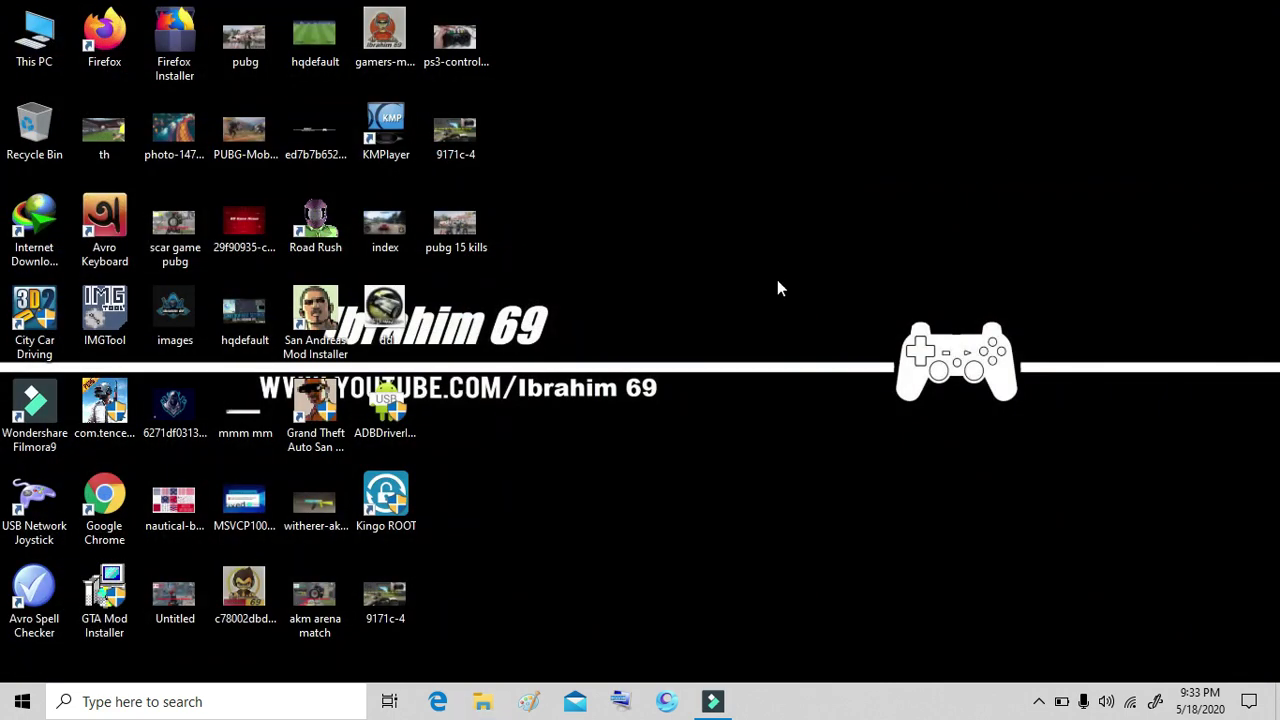
Search Windows for "disk man" and reopen the hard disk partition tool in a maximized window.
left_click(202, 700)
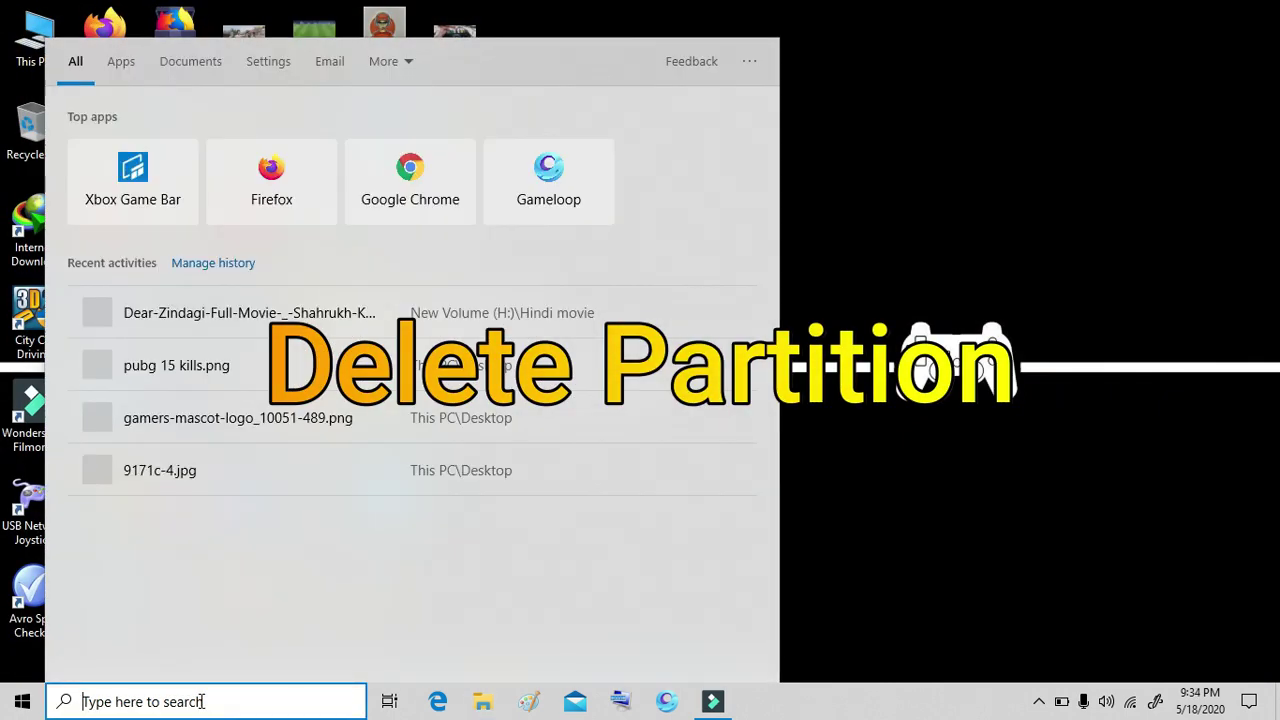
type("diak ")
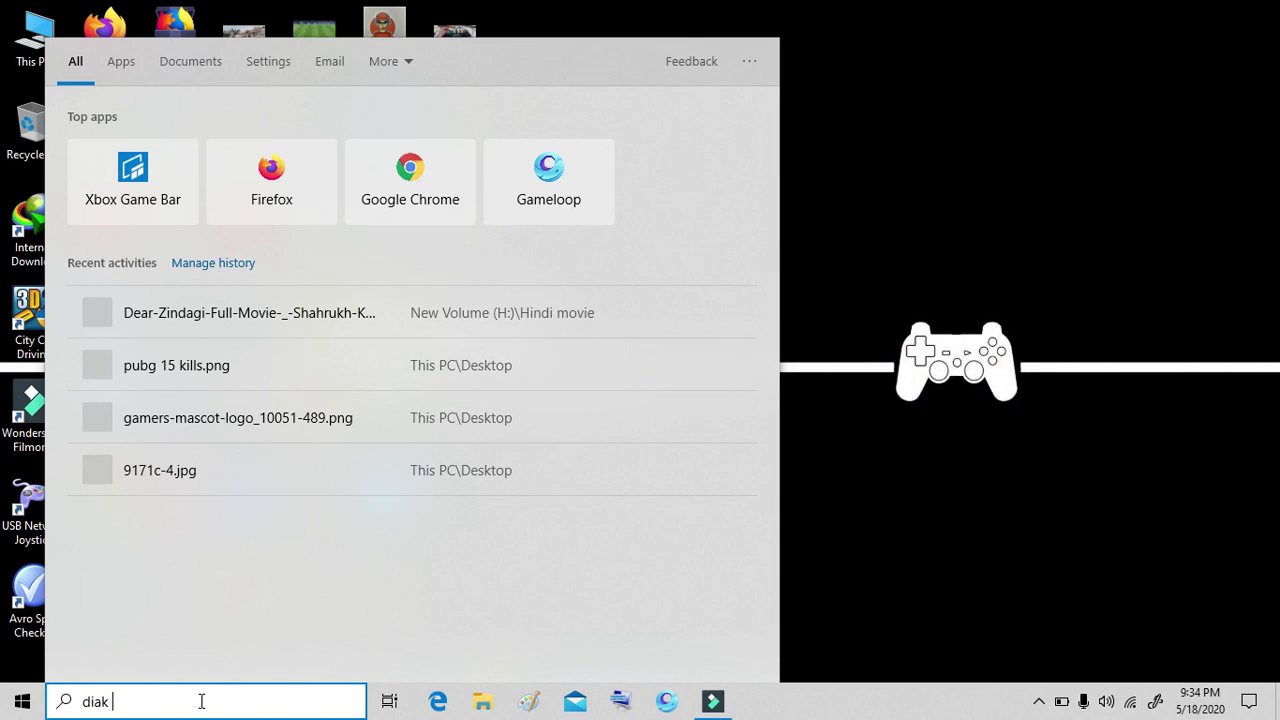
type("manage")
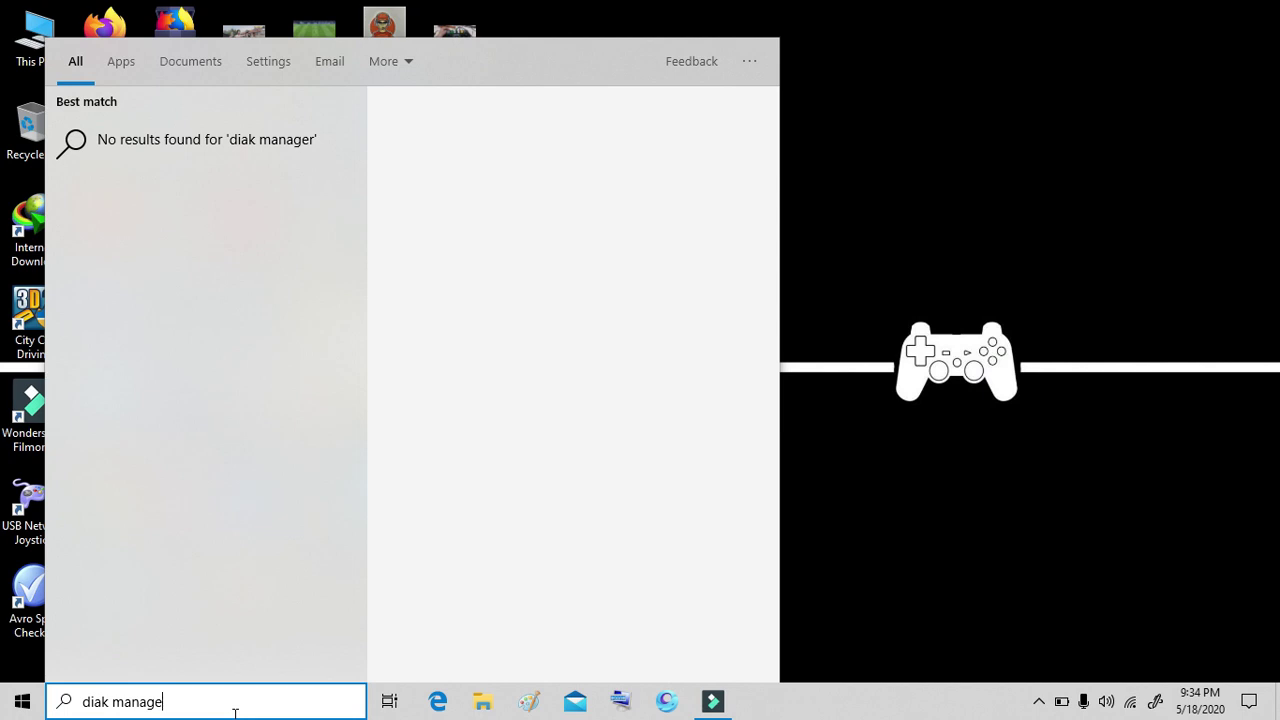
key("BackSpace")
key("BackSpace")
key("BackSpace")
key("BackSpace")
key("BackSpace")
key("BackSpace")
key("BackSpace")
key("BackSpace")
type("i")
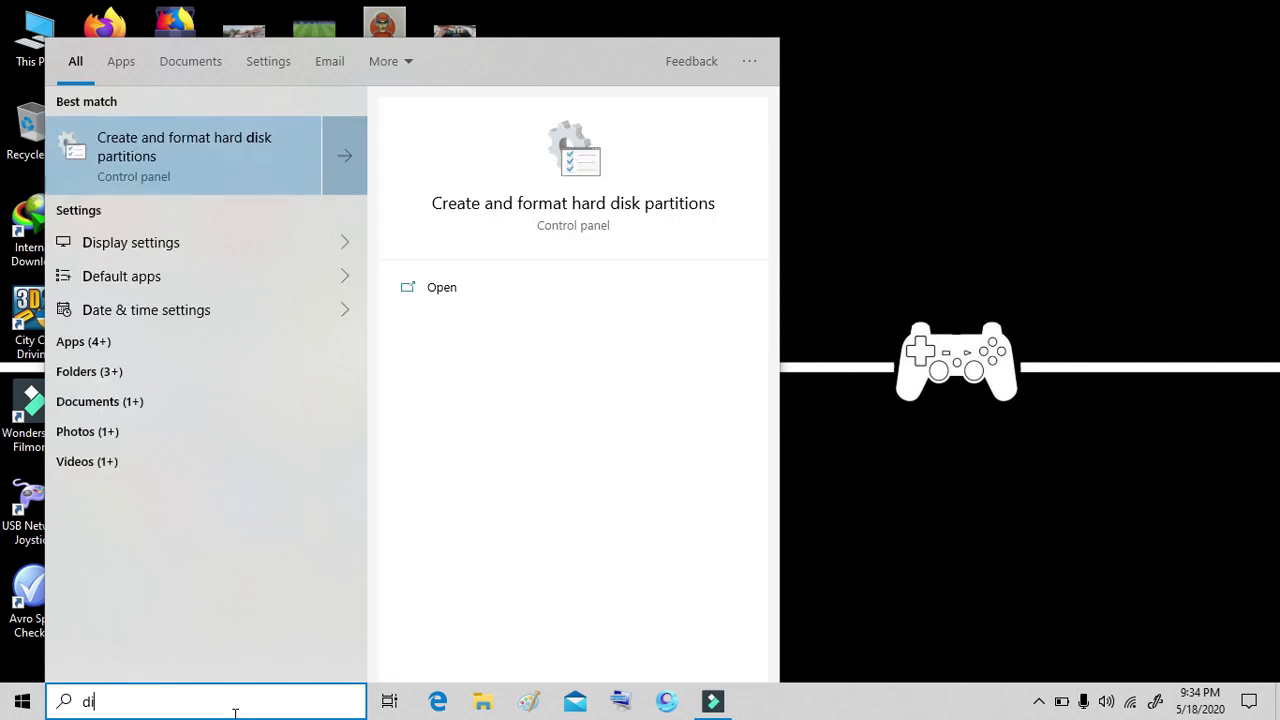
type("sk man")
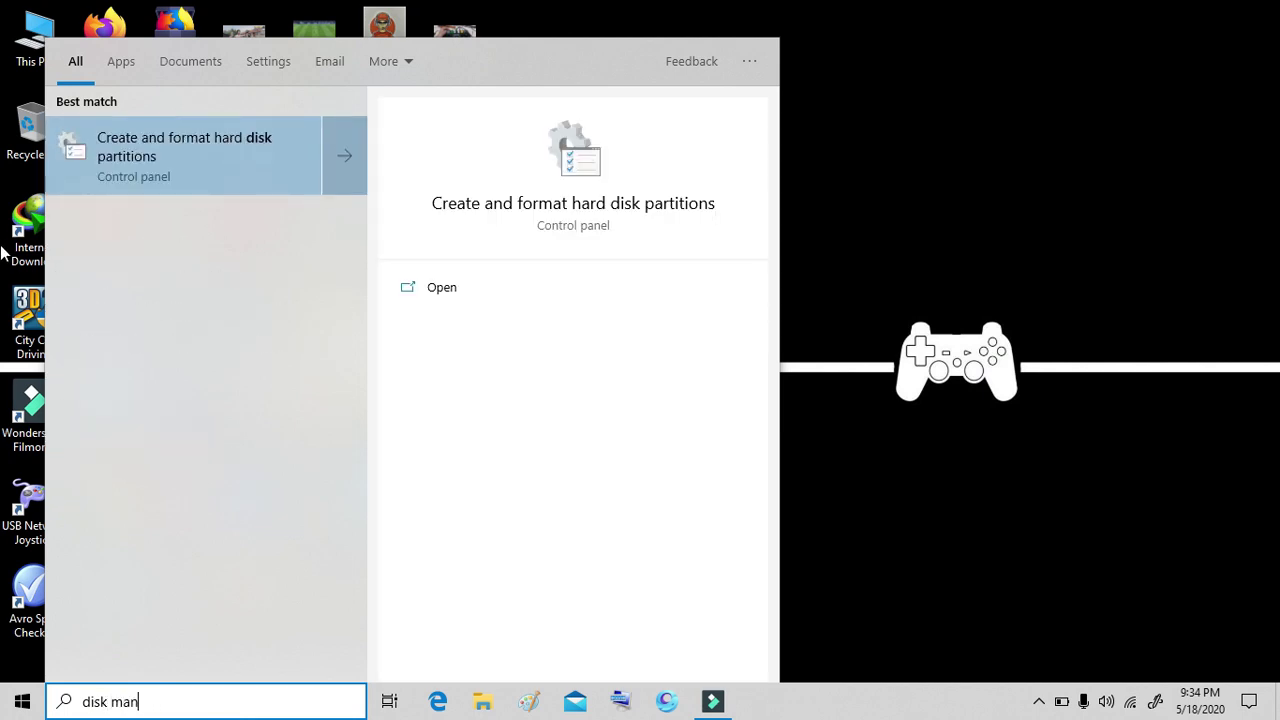
left_click(177, 177)
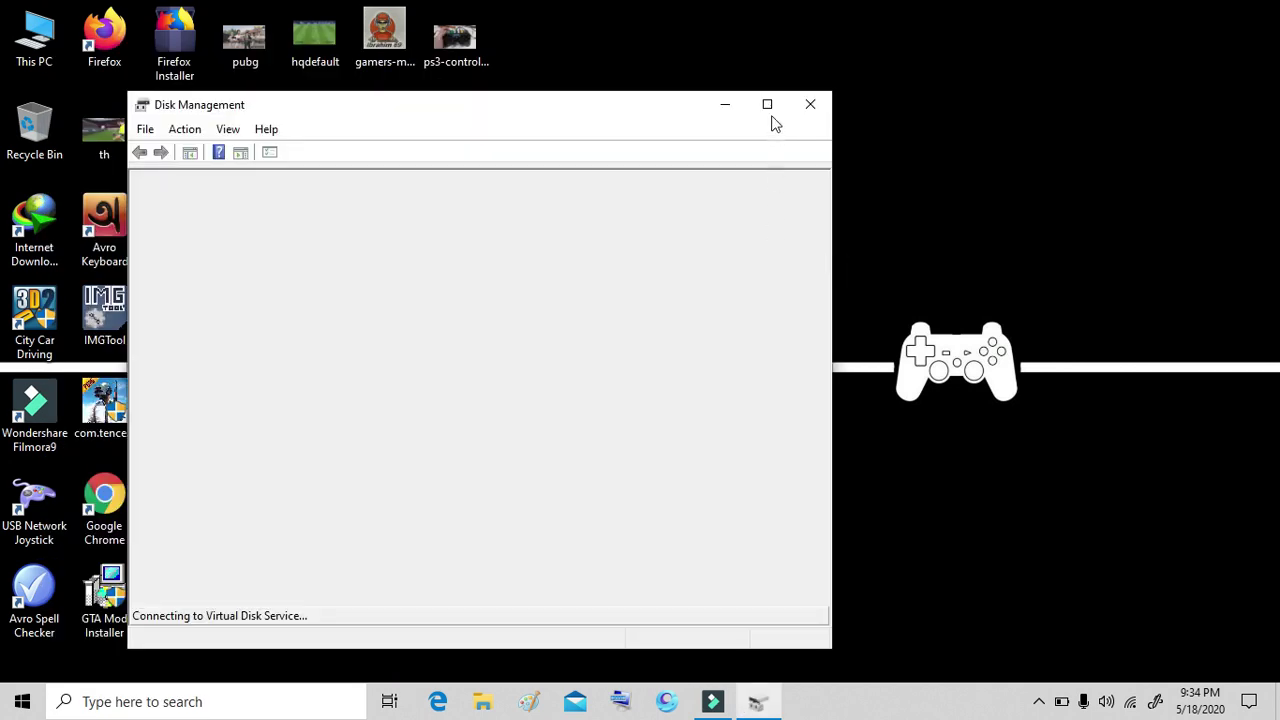
left_click(768, 106)
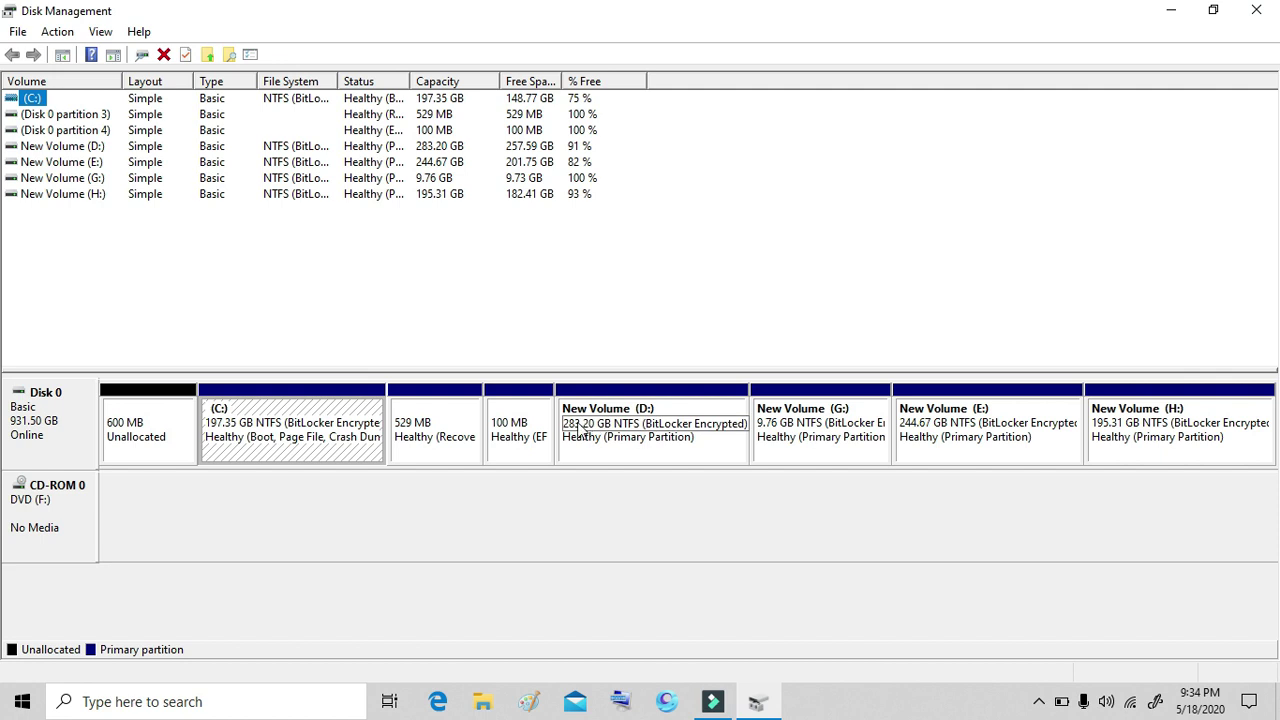
Delete New Volume (G:) from Disk 0, accepting the loss of its encrypted data and forcing the deletion.
left_click(837, 430)
right_click(837, 430)
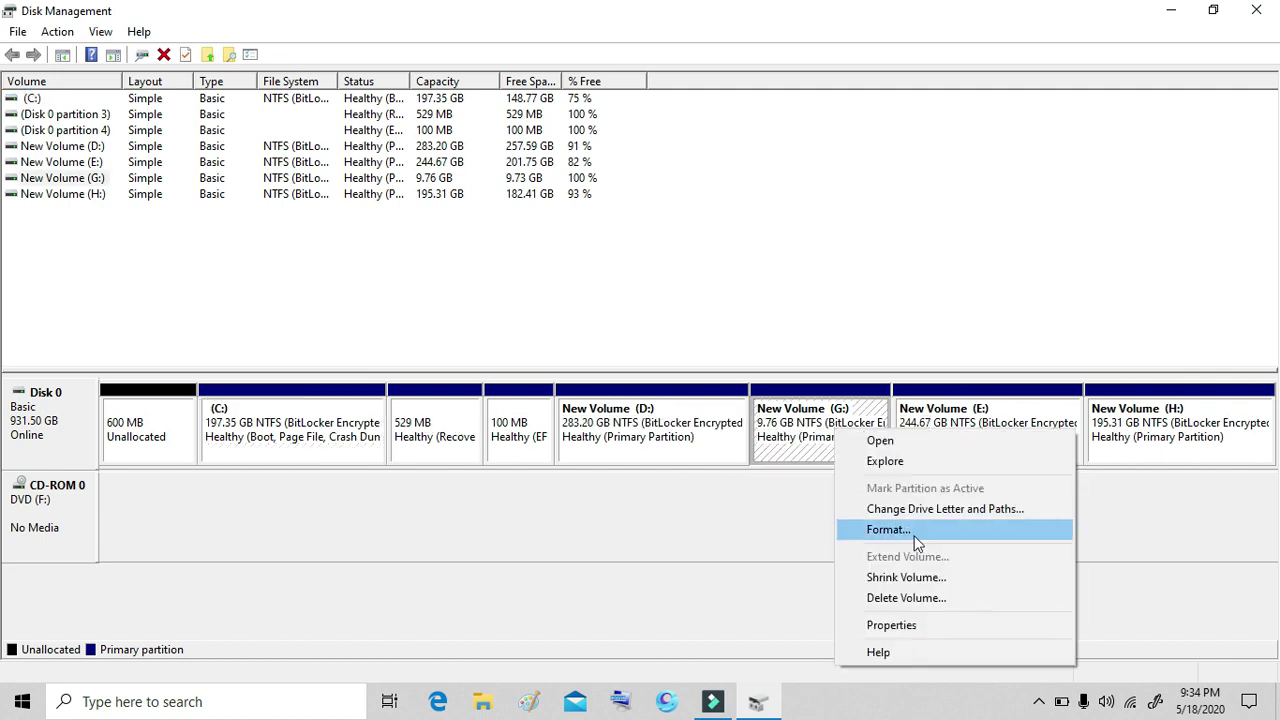
left_click(906, 600)
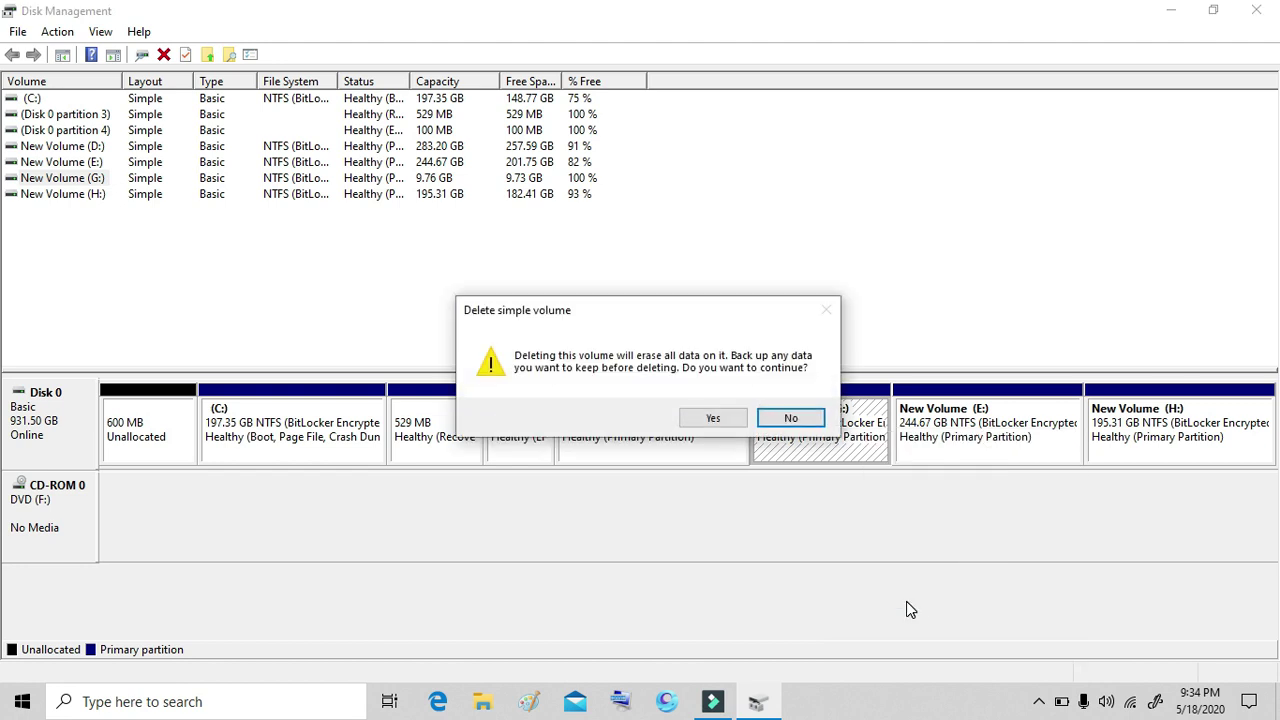
left_click(711, 418)
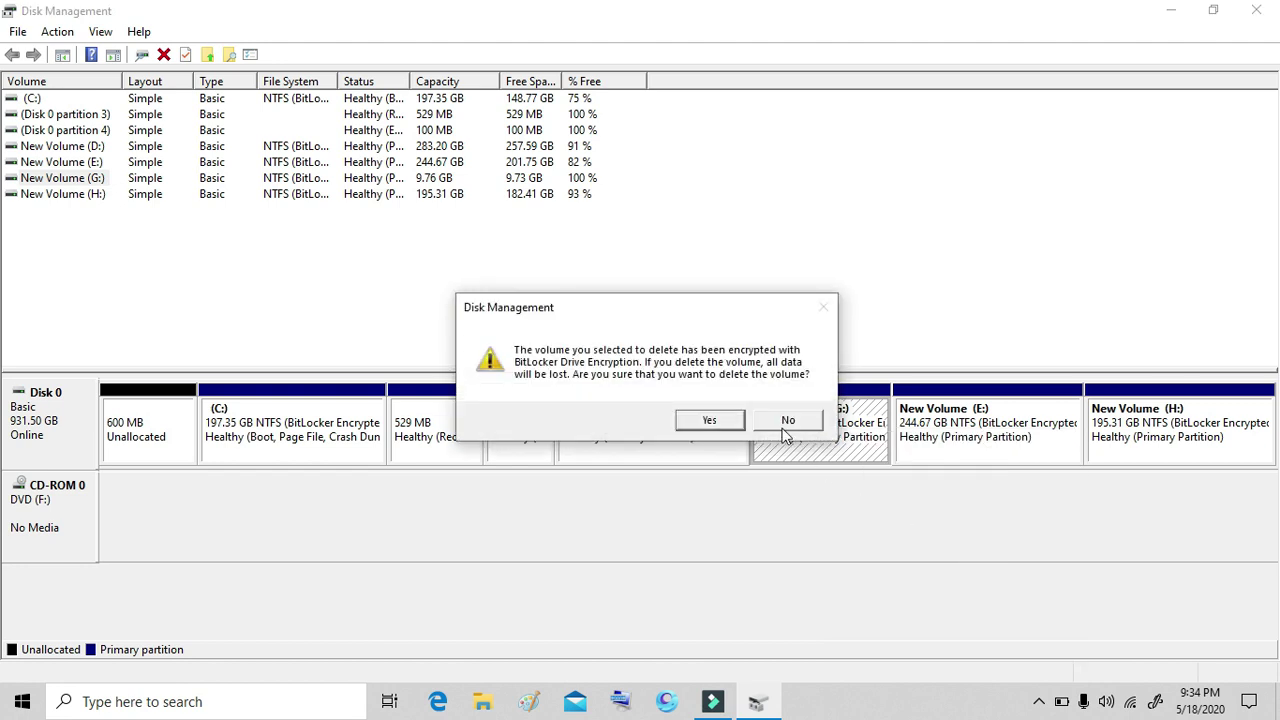
left_click(740, 424)
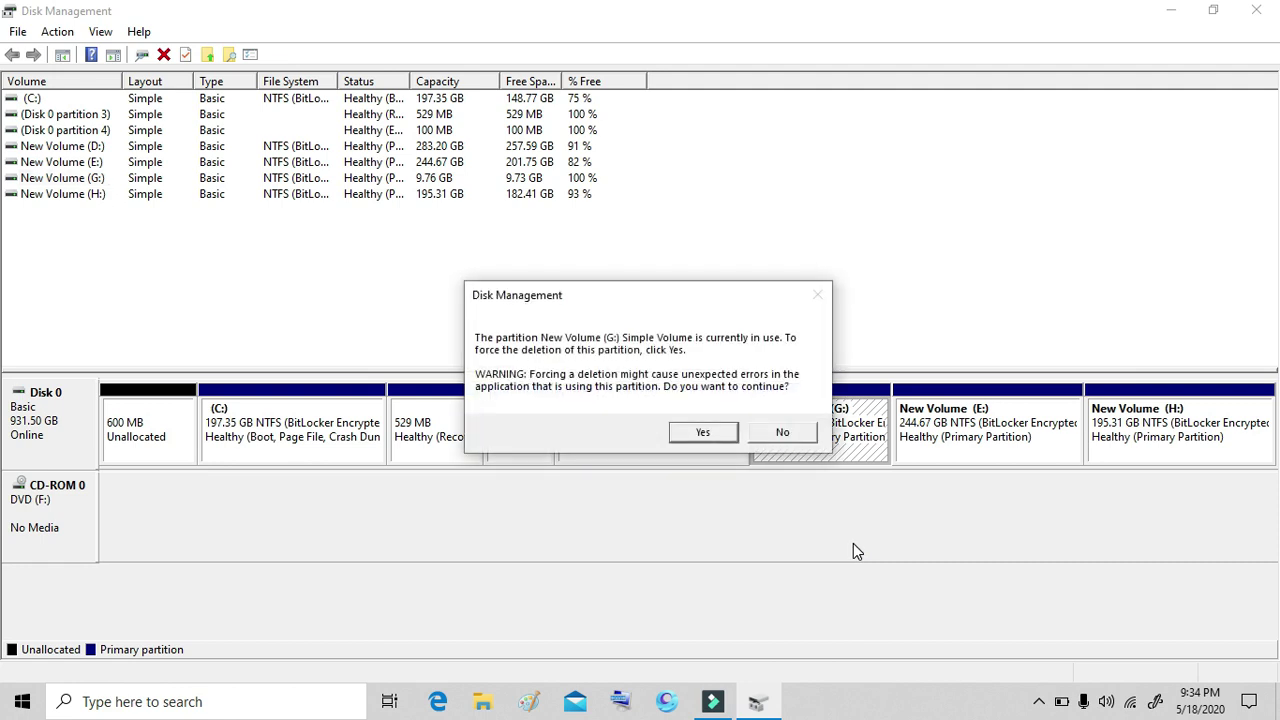
left_click(703, 431)
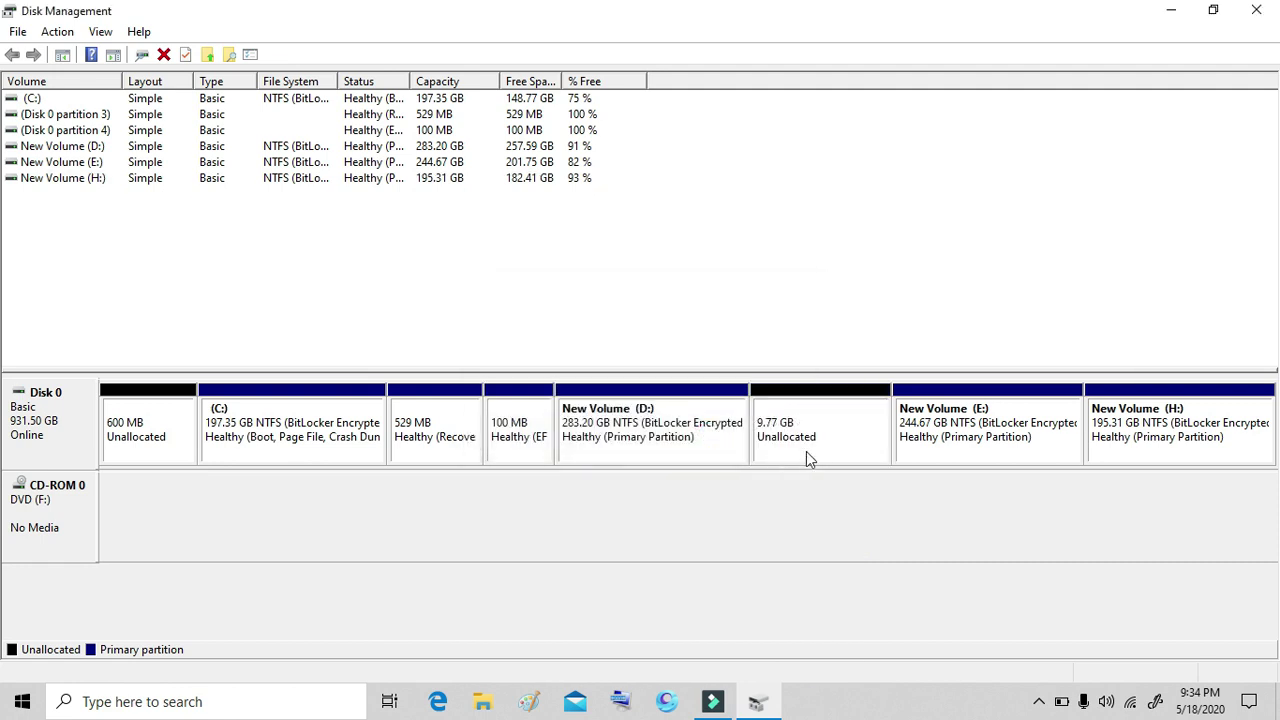
Extend New Volume (D:) with the adjacent unallocated space on Disk 0, keeping the Extend Volume Wizard's default settings.
right_click(652, 445)
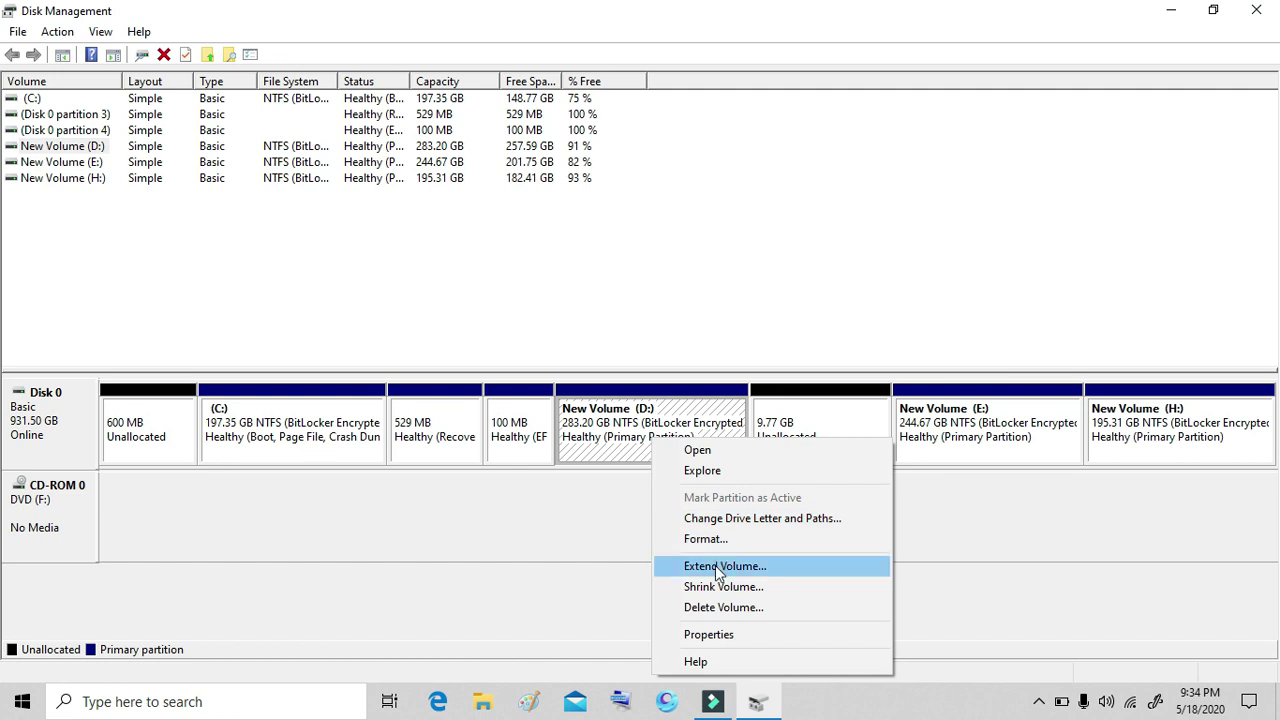
left_click(721, 567)
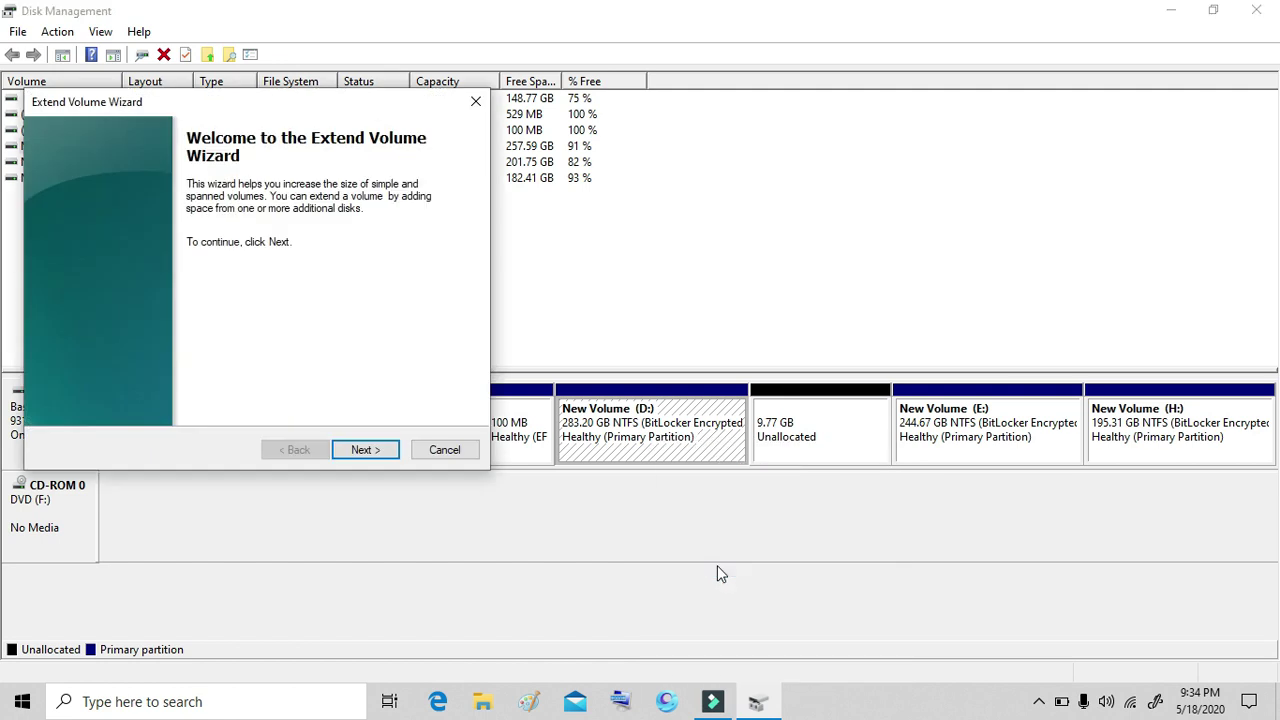
left_click(365, 450)
left_click(366, 452)
left_click(366, 451)
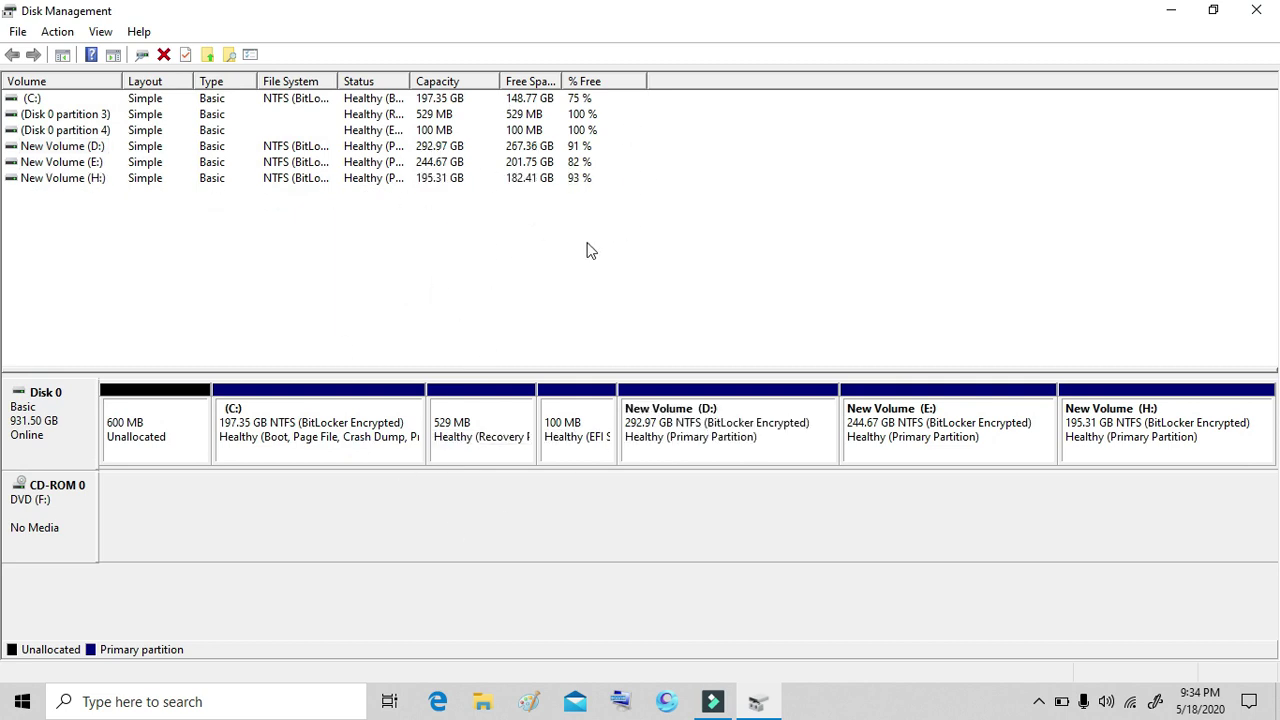
Close Disk Management, check the list of drives in This PC, and close that window.
left_click(1256, 10)
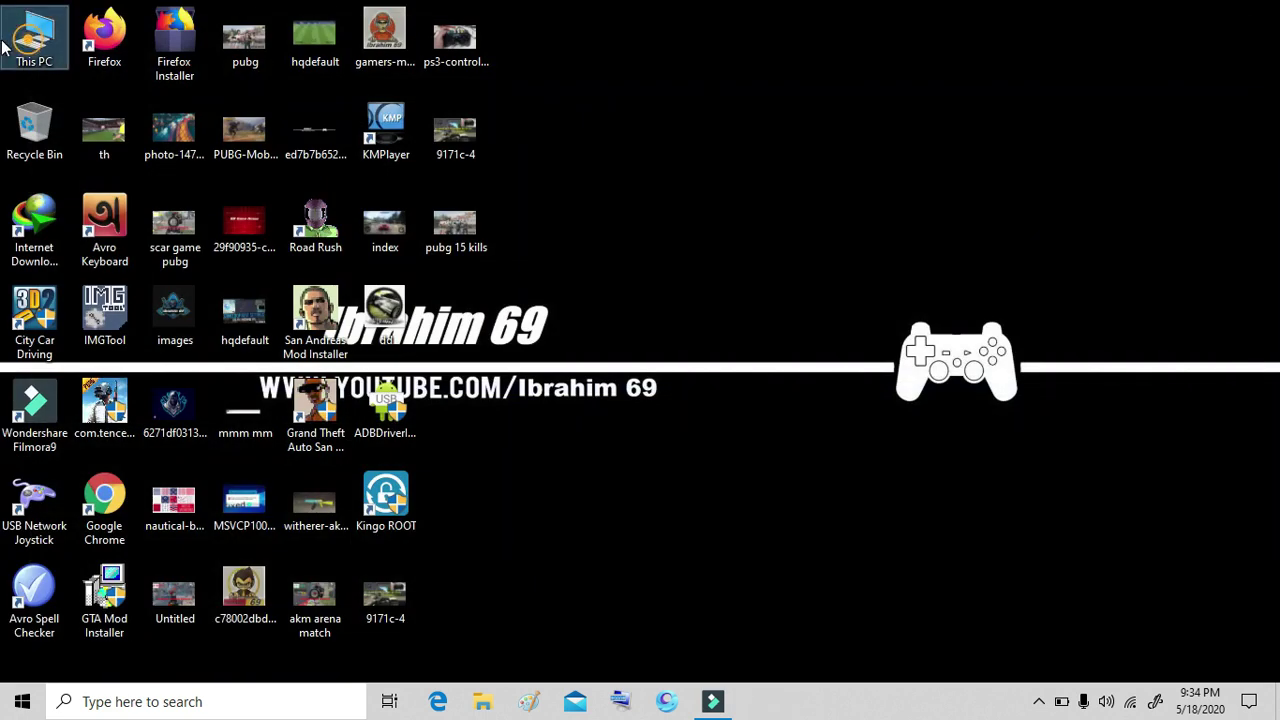
double_click(5, 45)
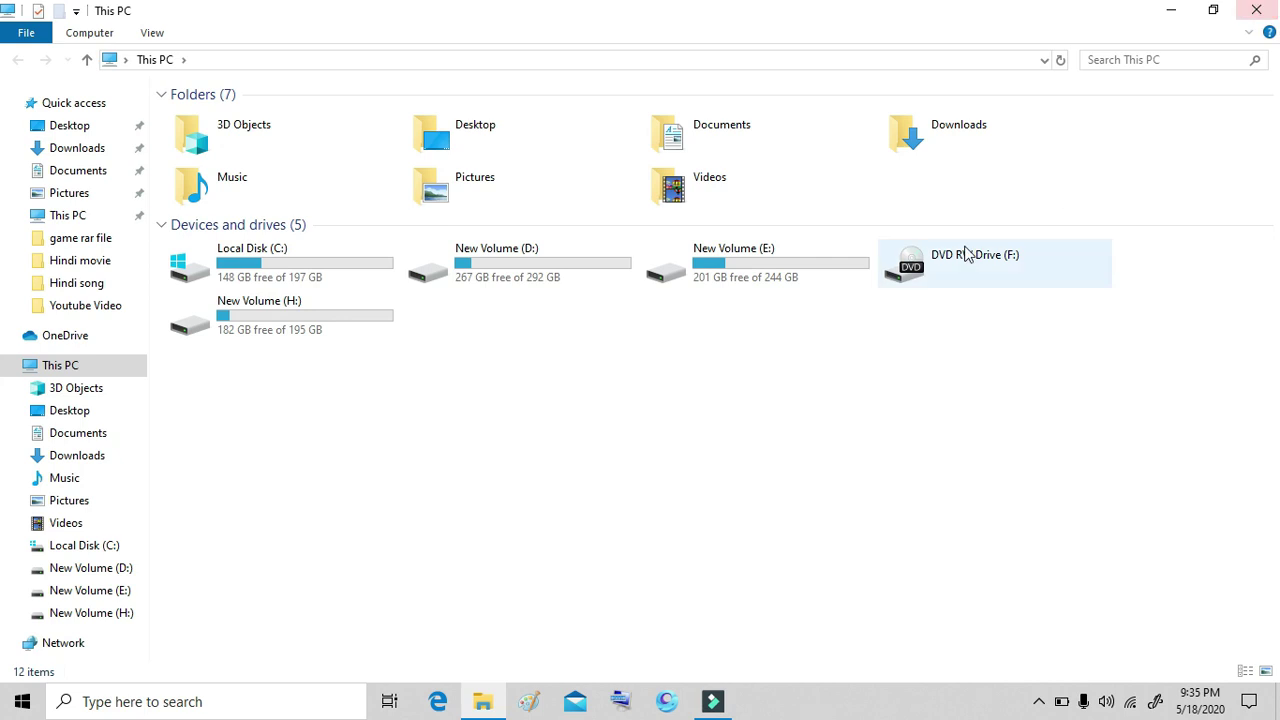
key("alt+F4")
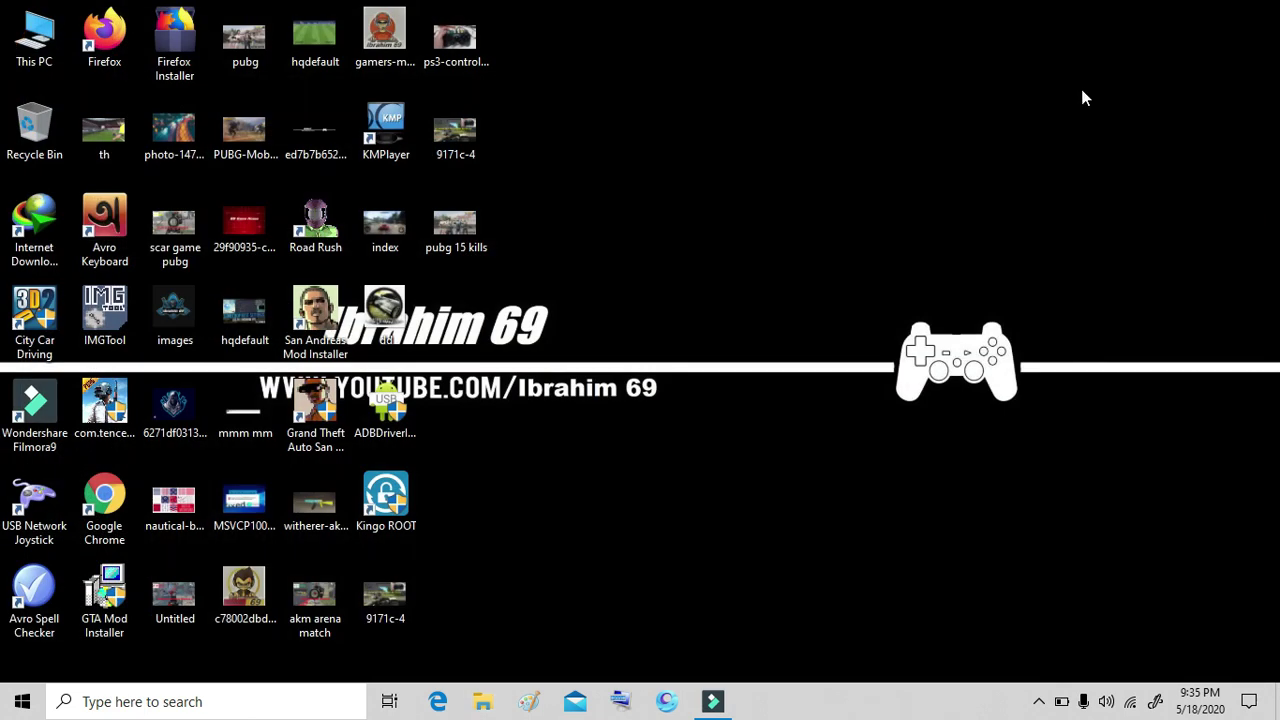